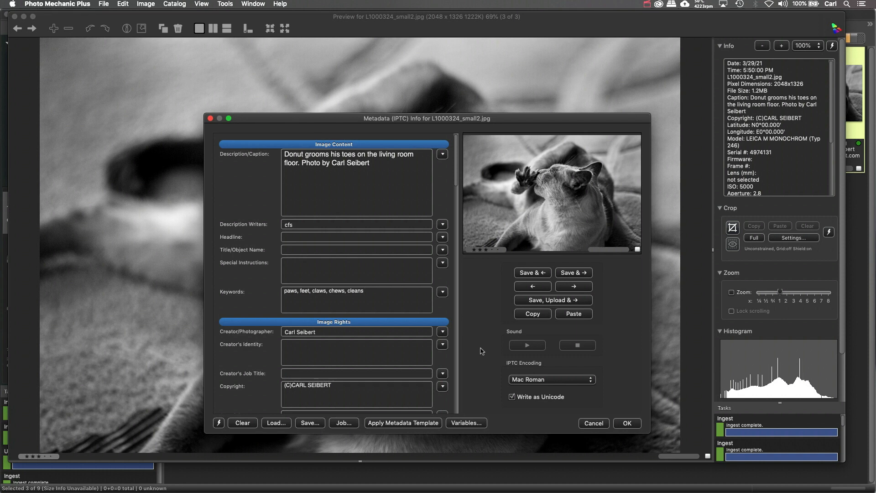
- Add family, cats, Donut and home to the photo's keywords, accepting autocomplete suggestions for family, cats and Donut
type(", fam")
key("Return")
type(", cat")
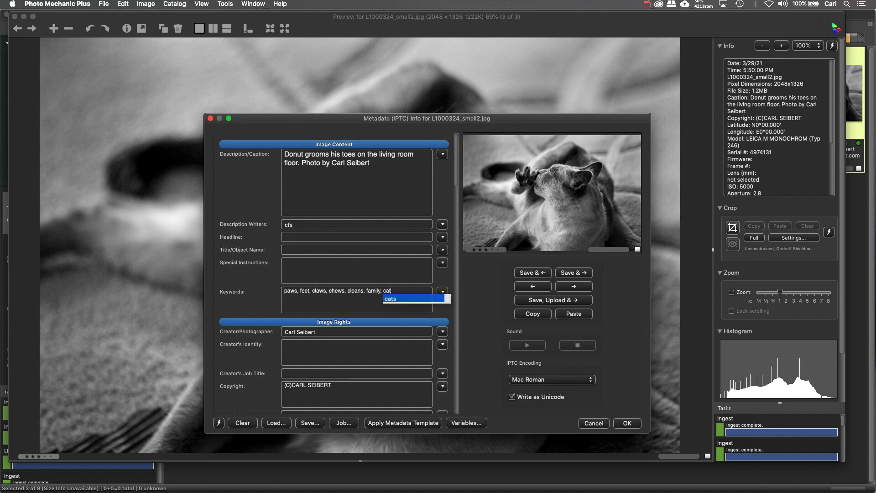
key("Return")
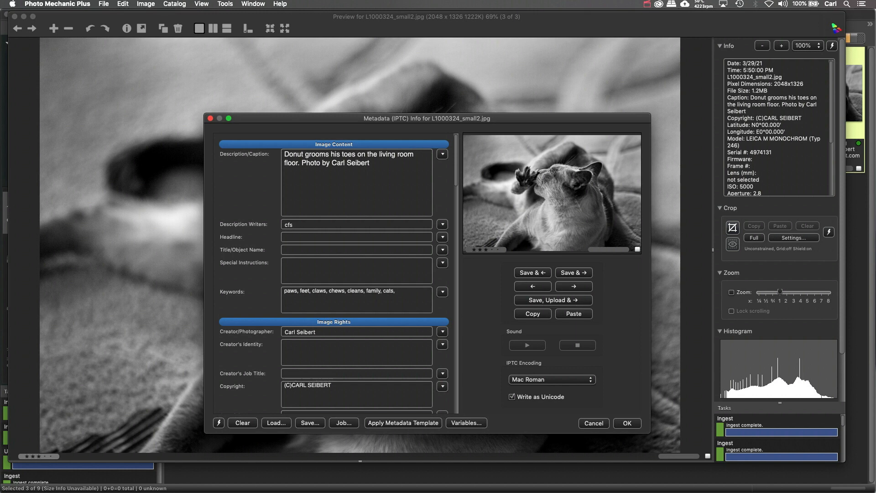
type("Don")
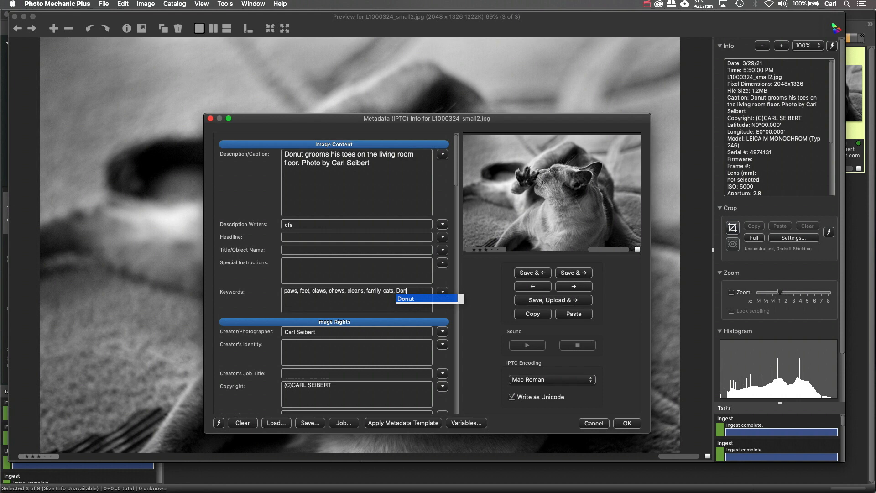
key("Return")
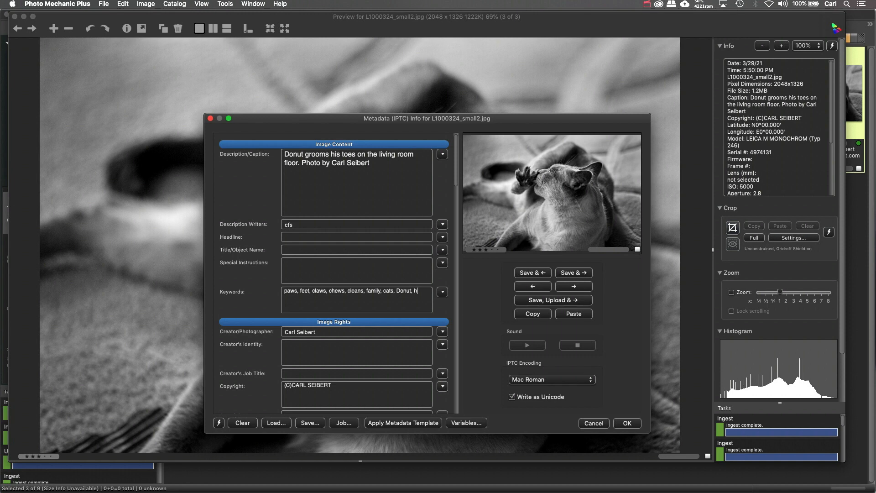
type("om")
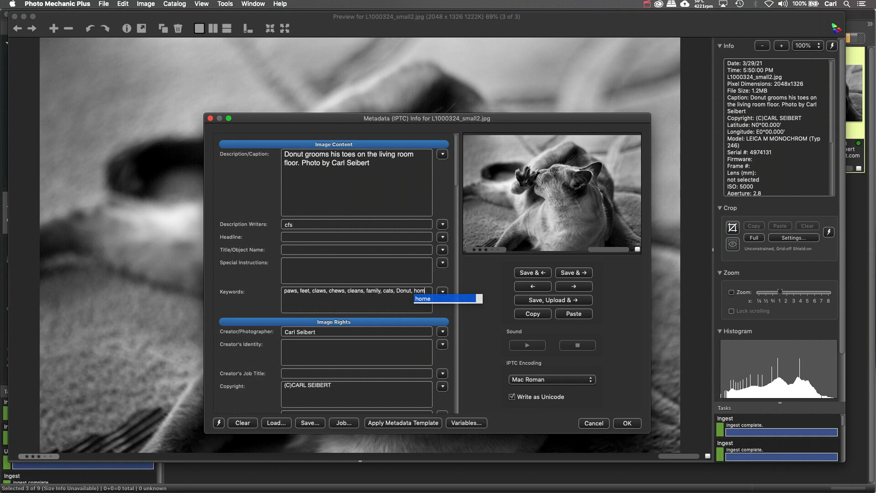
type("e")
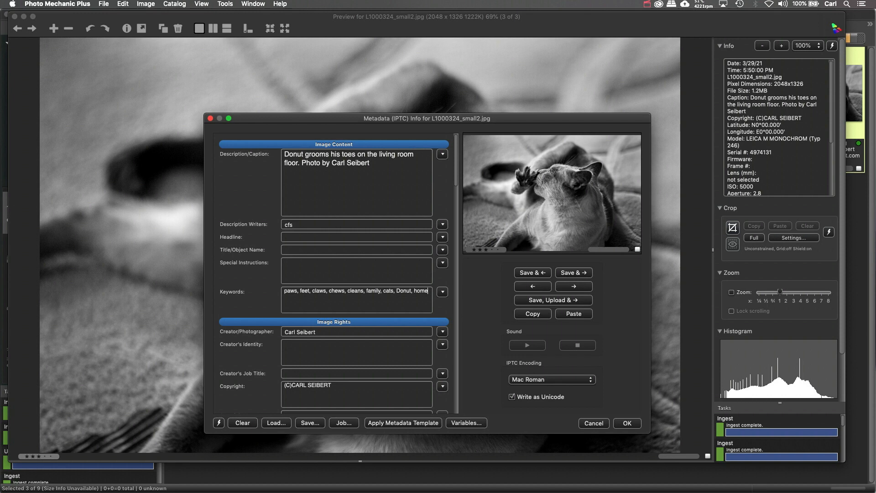
- Add Los Angeles to the photo's keywords from the saved keyword list
left_click(443, 292)
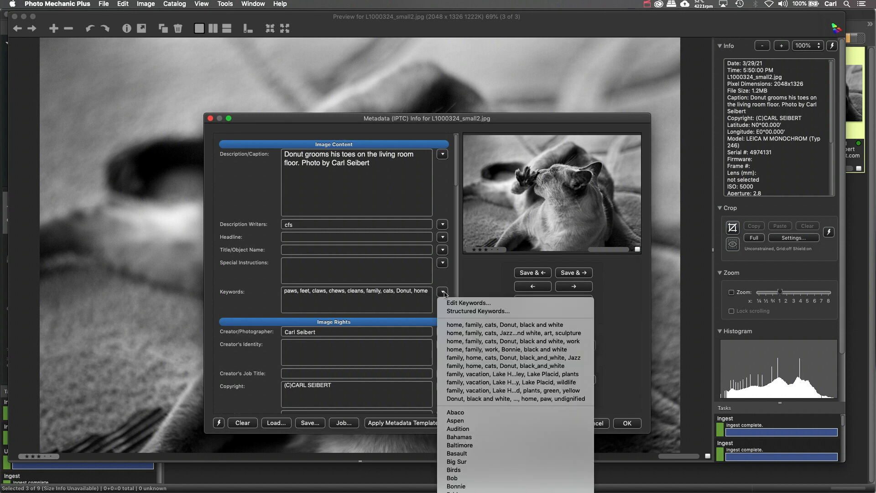
scroll(511, 424, "down", 8)
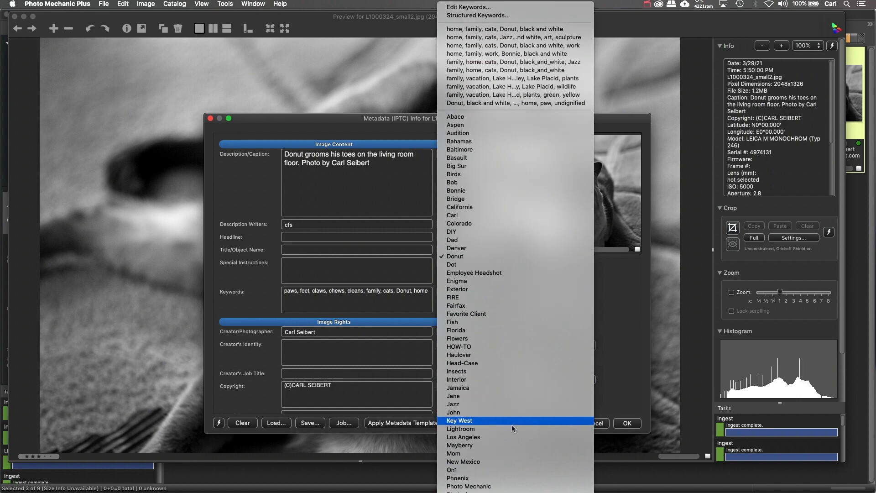
scroll(512, 426, "down", 5)
scroll(512, 428, "up", 3)
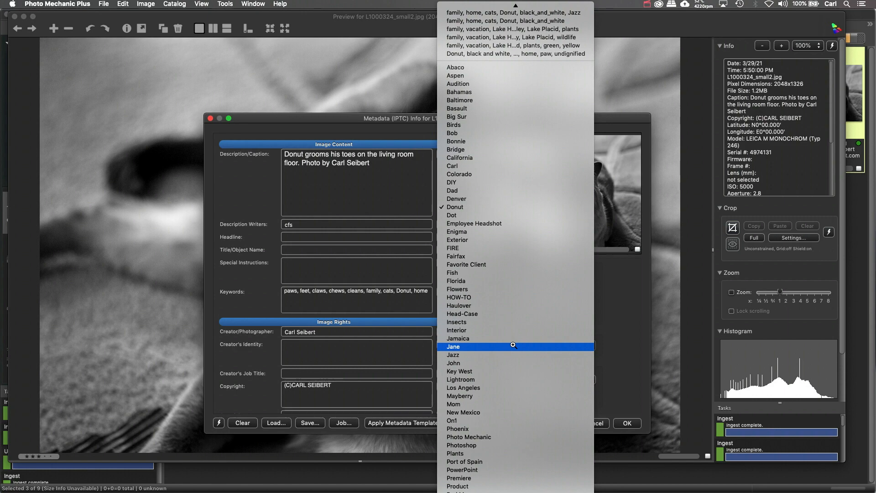
left_click(495, 388)
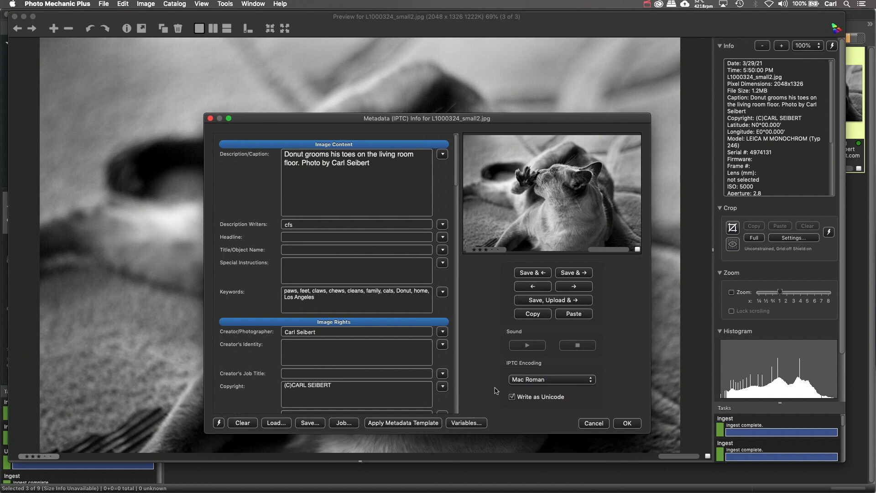
- Delete Los Angeles from the end of the photo's keywords
key("BackSpace")
key("BackSpace")
key("BackSpace")
key("BackSpace")
key("BackSpace")
key("BackSpace")
key("BackSpace")
key("BackSpace")
key("BackSpace")
key("BackSpace")
key("BackSpace")
- Jump to California in the saved keyword list and add it to the photo's keywords
left_click(442, 292)
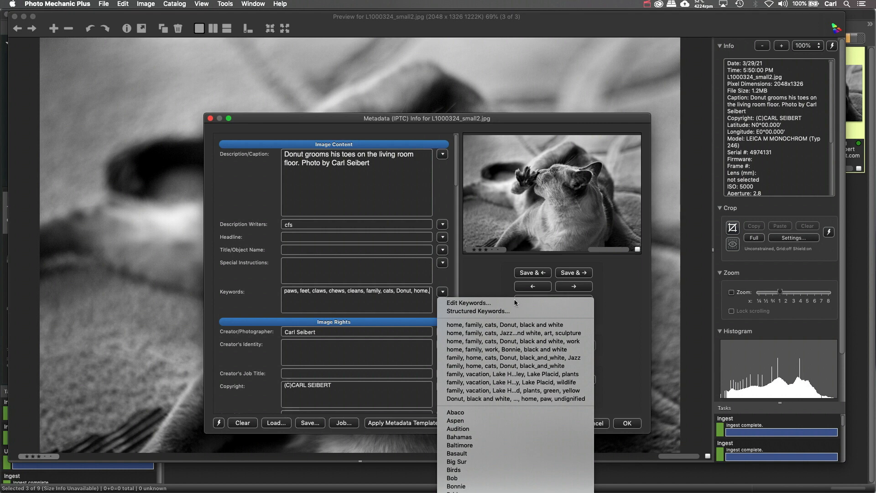
scroll(510, 371, "down", 6)
scroll(509, 371, "down", 1)
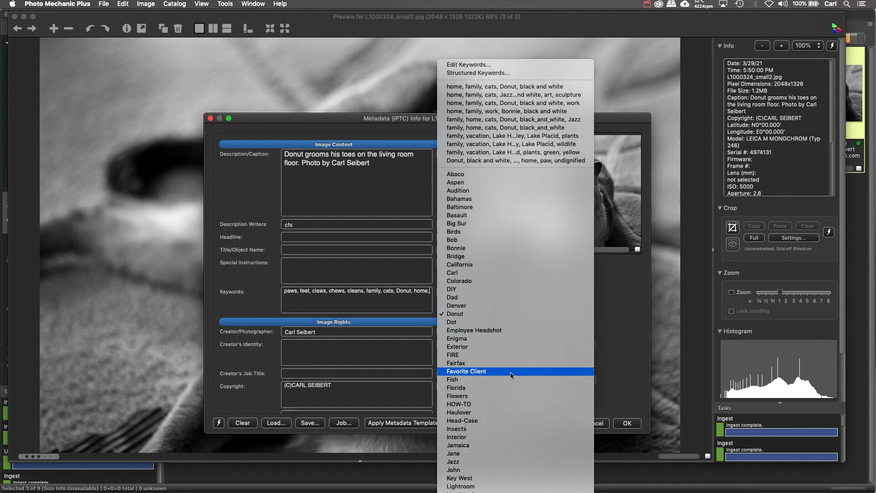
scroll(510, 371, "down", 6)
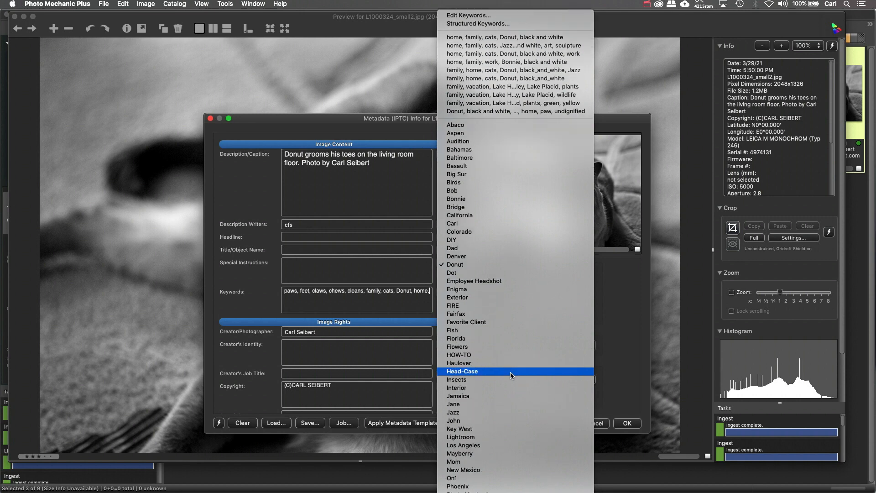
key("c")
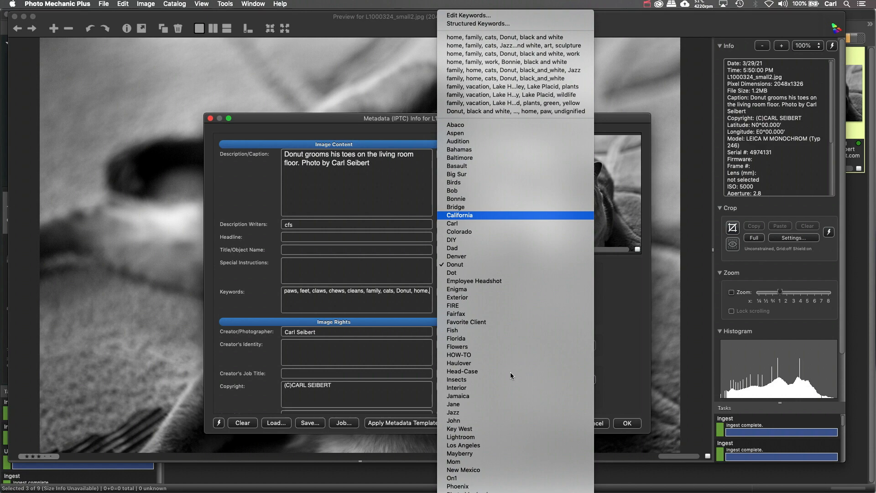
key("Return")
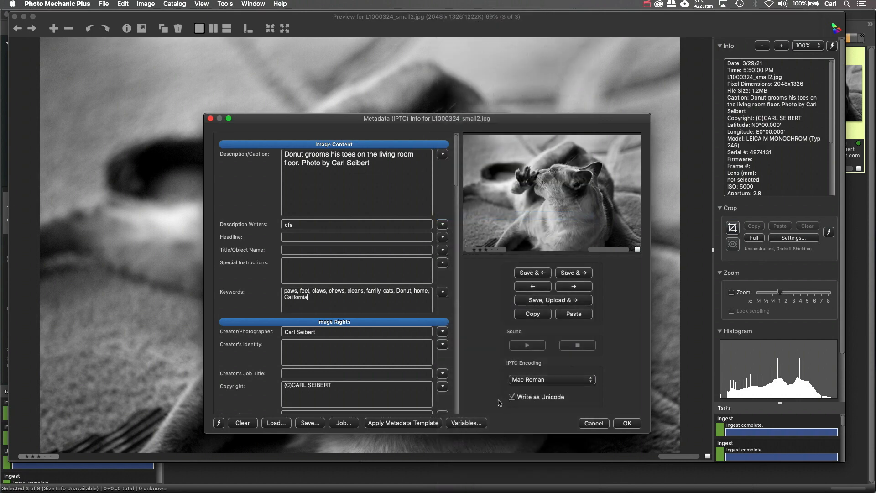
- Delete California from the keywords and enter it again through autocomplete, starting from Cal
key("BackSpace")
key("BackSpace")
key("BackSpace")
key("BackSpace")
key("BackSpace")
key("BackSpace")
key("BackSpace")
key("BackSpace")
key("BackSpace")
key("BackSpace")
key("BackSpace")
type("Cal")
key("Return")
- Delete the California keyword again and close the photo's metadata window without saving the changes
key("BackSpace")
key("BackSpace")
key("BackSpace")
key("BackSpace")
key("BackSpace")
key("BackSpace")
key("BackSpace")
key("BackSpace")
key("BackSpace")
key("BackSpace")
key("BackSpace")
left_click(601, 425)
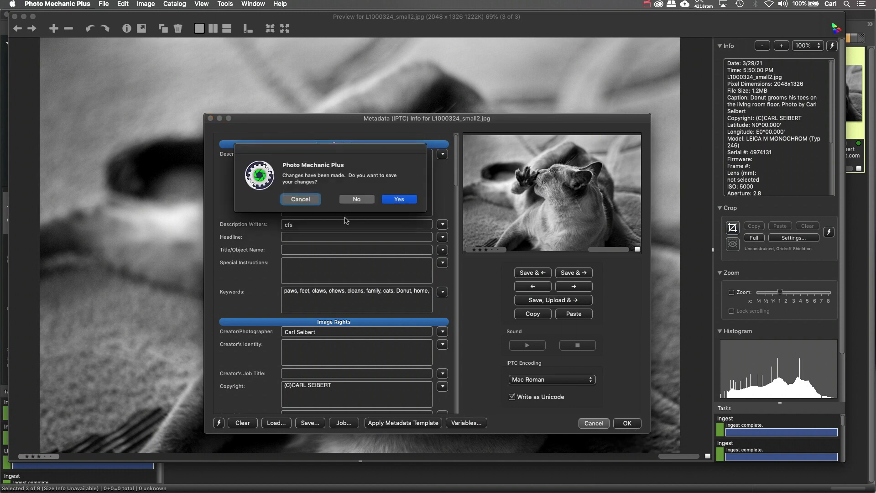
left_click(367, 200)
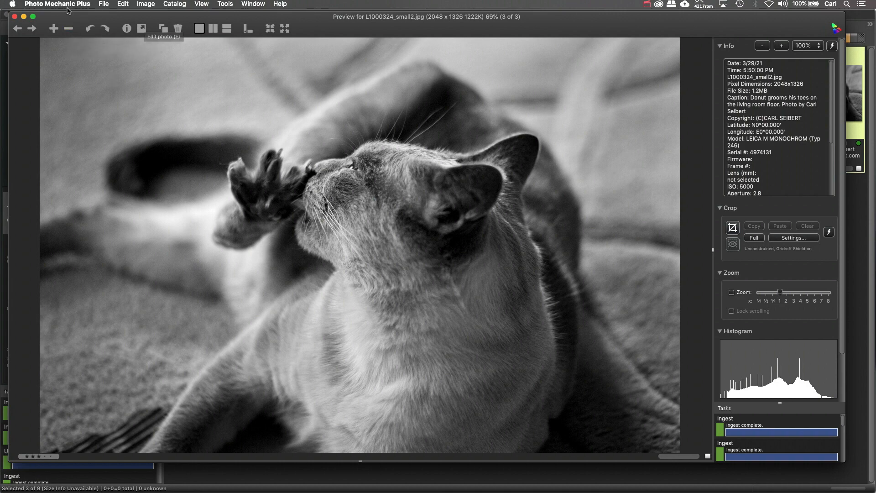
- Open the Autocomplete settings and move the dialog closer to the middle of the photo
left_click(123, 4)
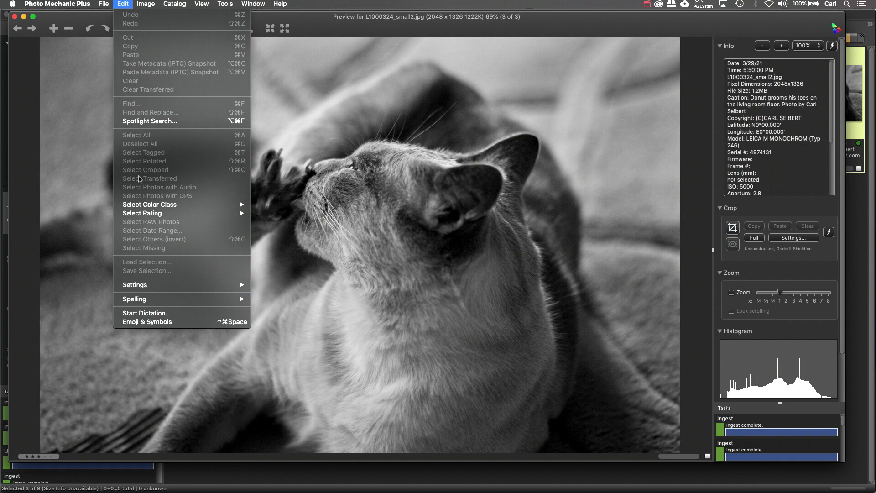
mouse_move(147, 287)
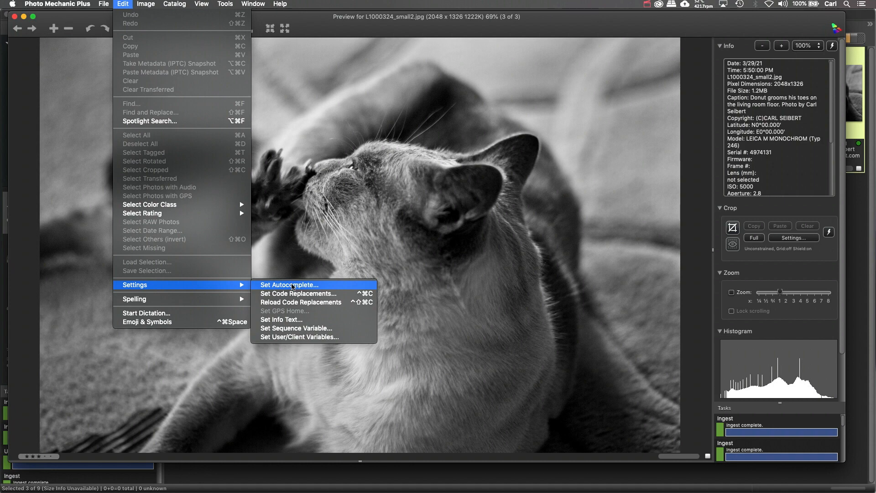
left_click(292, 285)
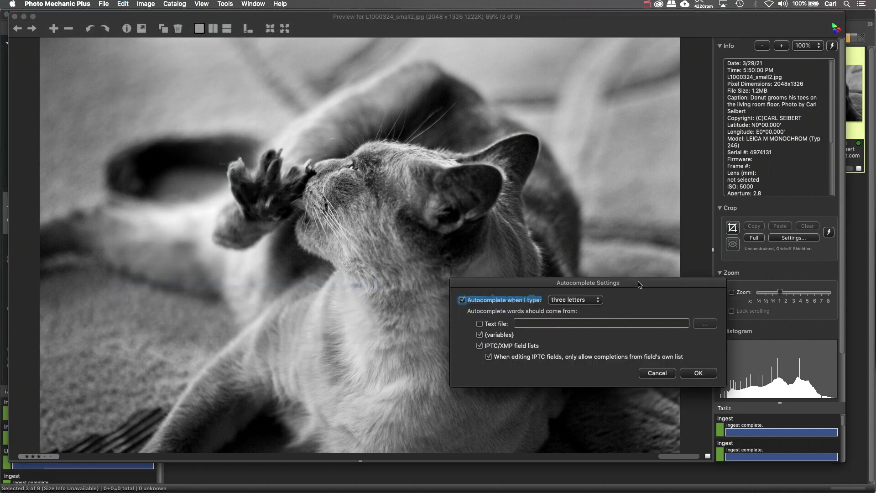
left_click_drag(641, 285, 389, 179)
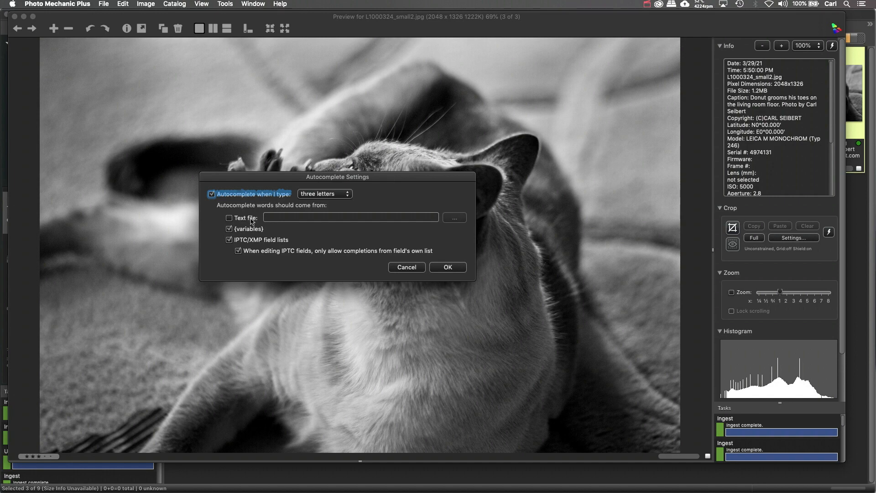
left_click_drag(260, 181, 252, 179)
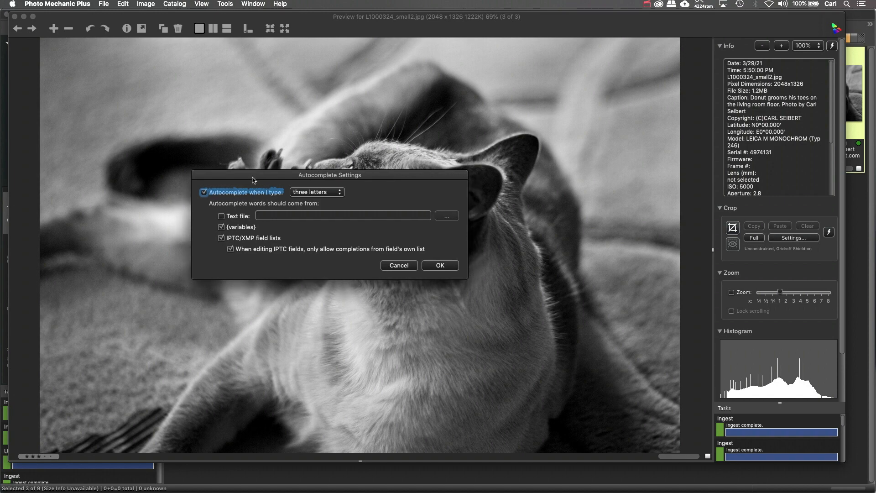
- Keep autocomplete enabled with a three-letter trigger and confirm the settings
left_click(203, 192)
left_click(204, 193)
left_click(340, 192)
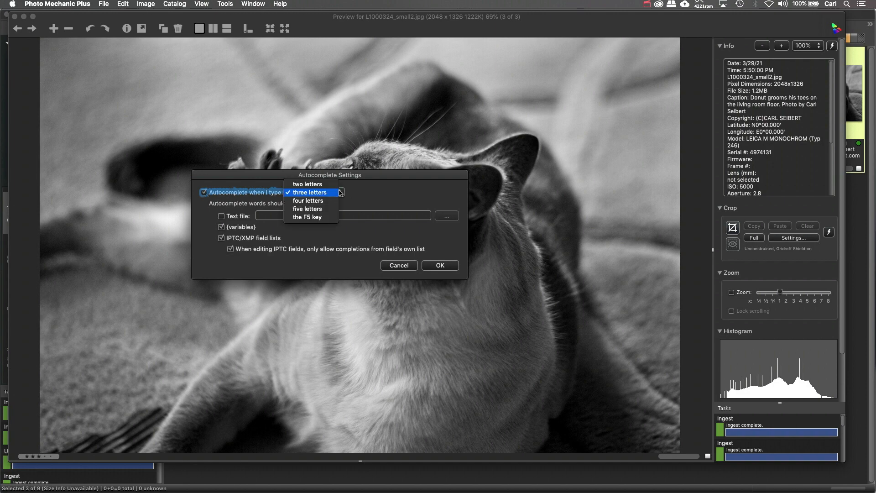
left_click(329, 195)
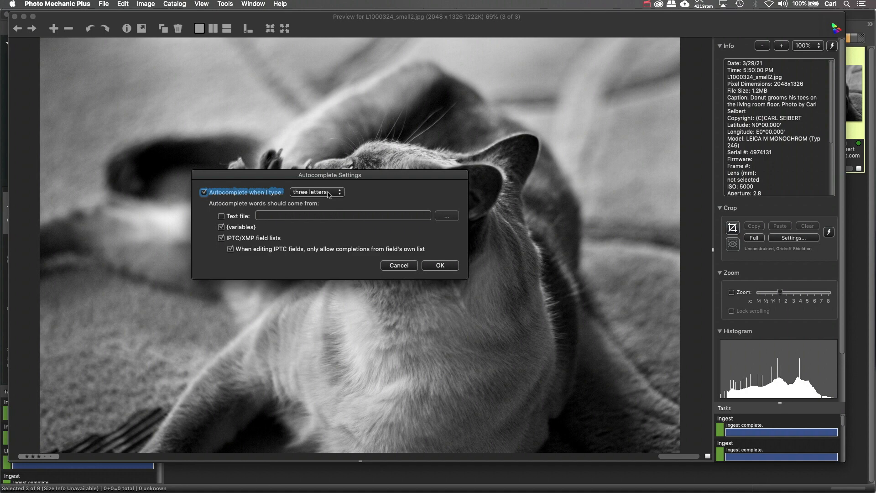
left_click(357, 194)
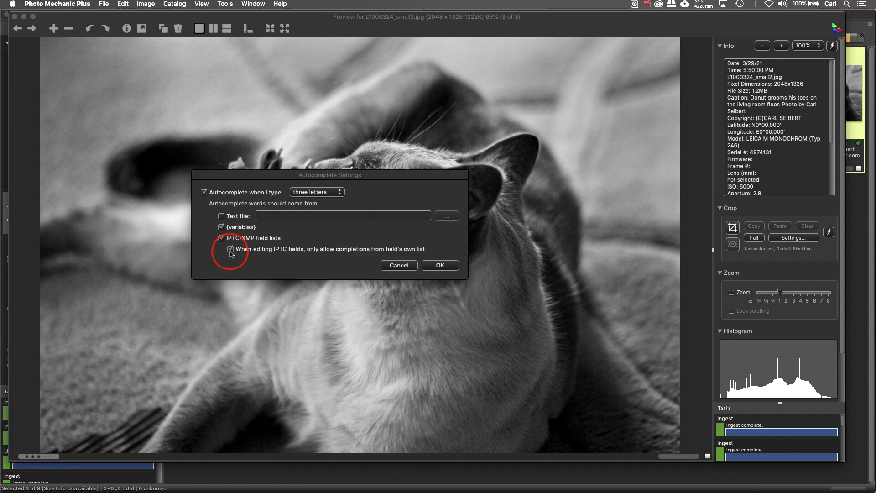
left_click(440, 266)
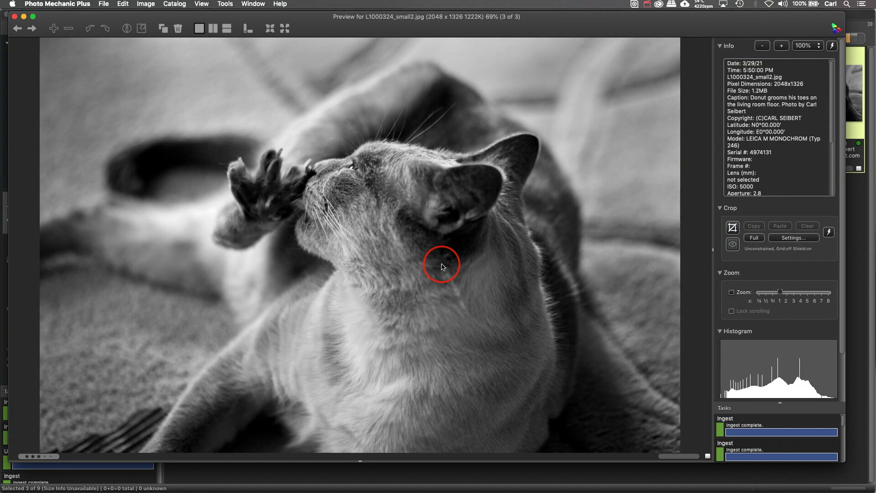
- Open the photo's metadata, examine the master keywords list in the keyword editor, and cancel out of the editor
key("super+i")
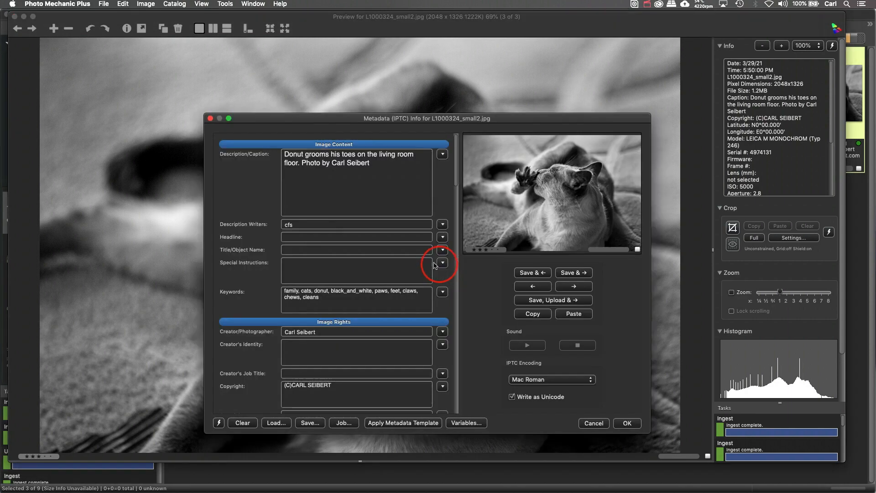
left_click(442, 292)
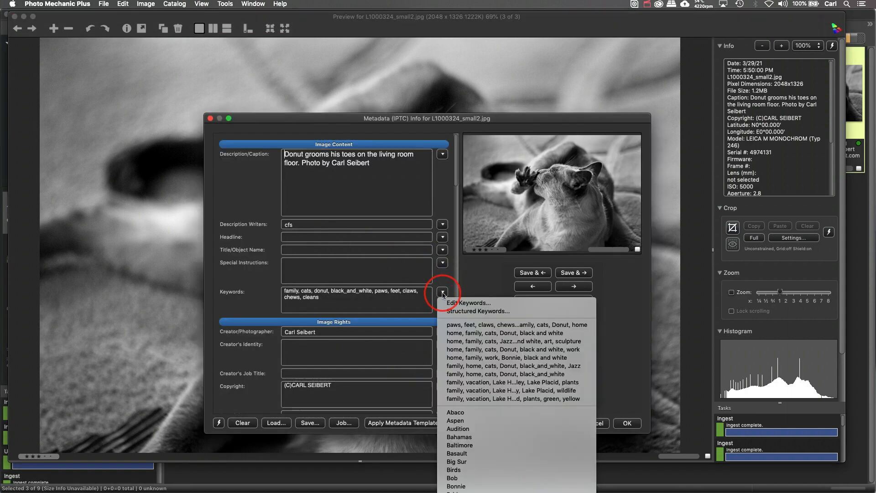
left_click(462, 303)
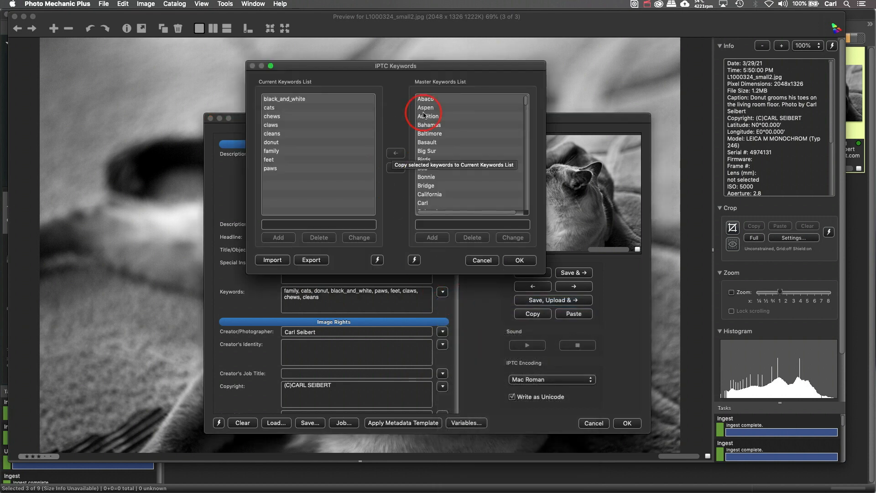
left_click_drag(441, 66, 352, 149)
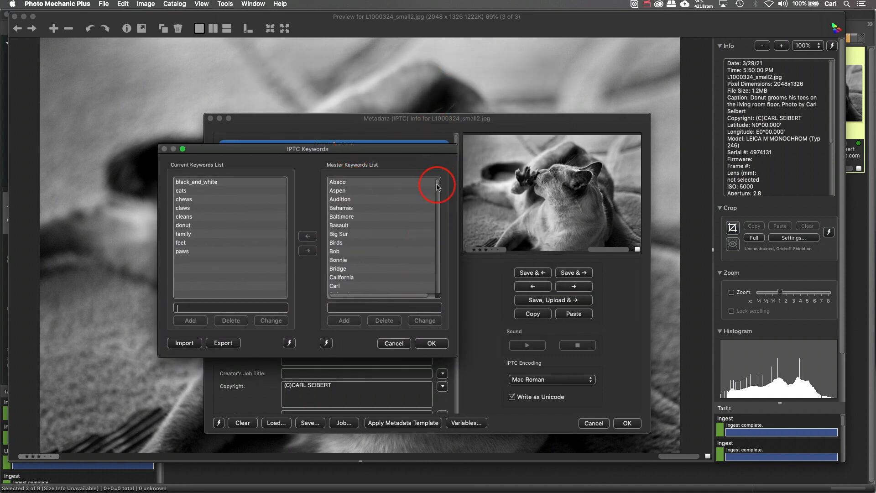
mouse_move(438, 184)
left_mouse_down()
mouse_move(439, 218)
mouse_move(434, 195)
left_mouse_up()
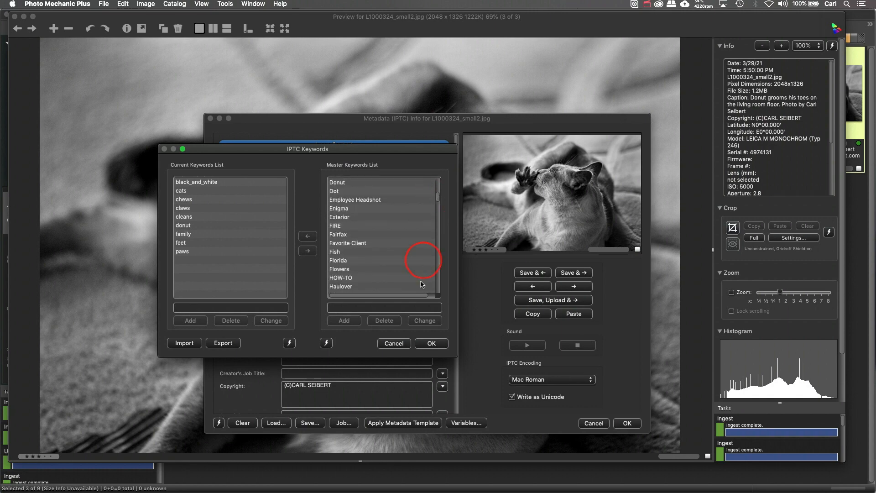
left_click(396, 343)
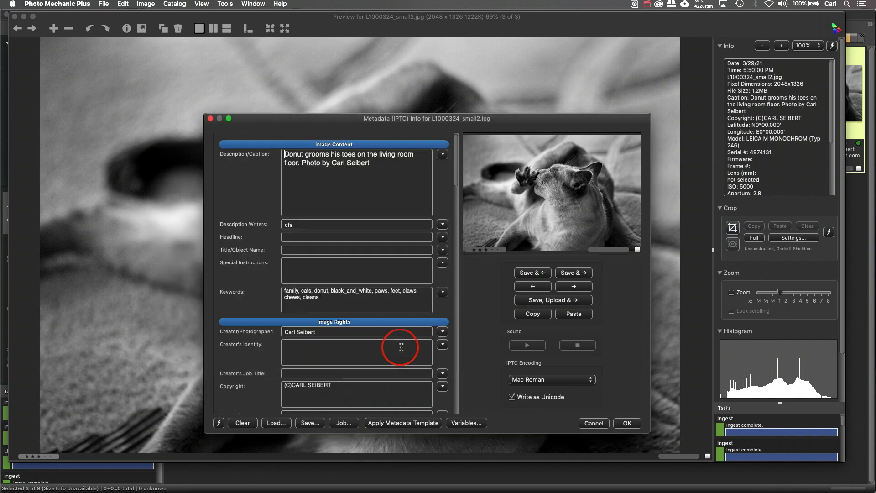
- Browse the saved choices for the Keywords field without picking one
left_click(442, 291)
scroll(495, 397, "down", 5)
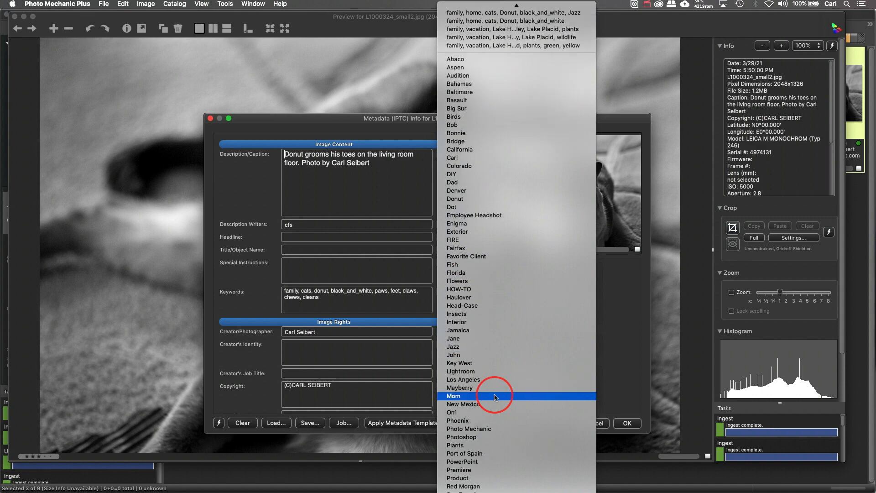
scroll(494, 396, "up", 3)
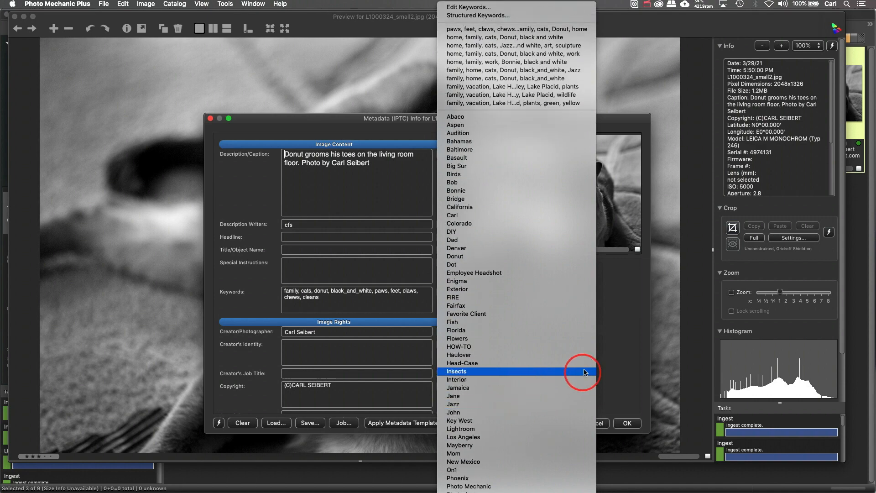
left_click(618, 346)
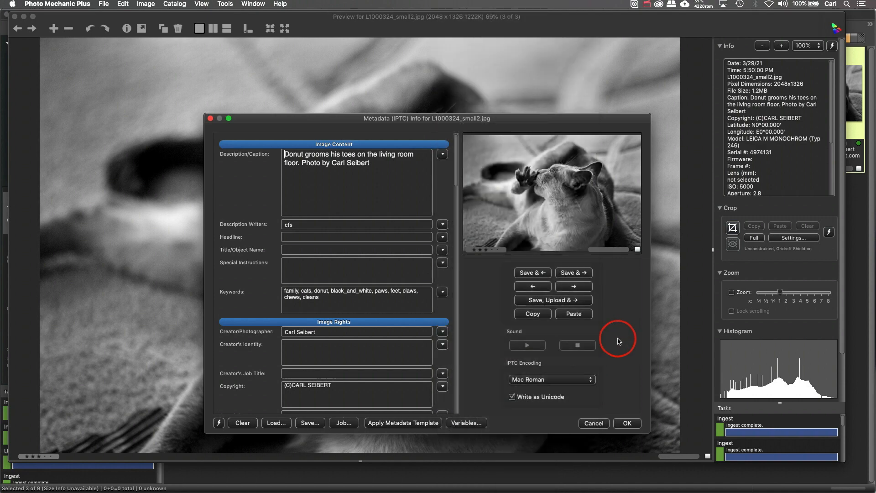
- Open the keyword editor for the Keywords field to view the master list, then cancel it and the photo's metadata dialog
left_click(442, 295)
left_click(451, 303)
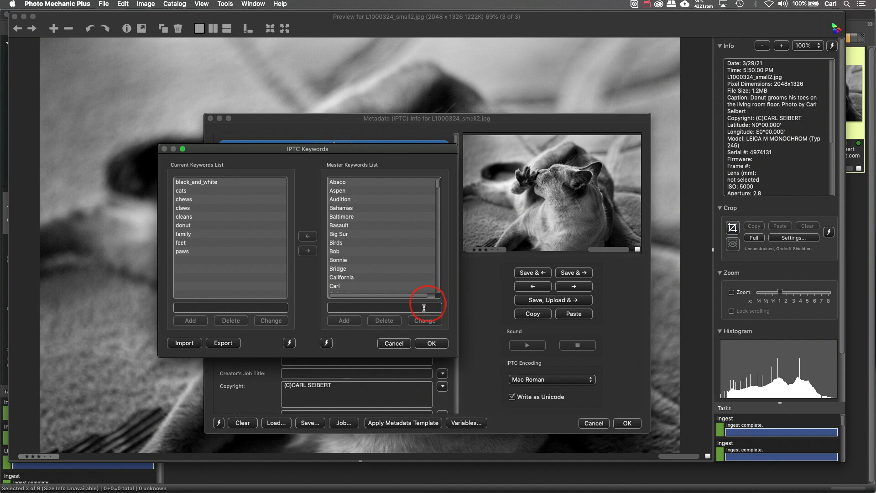
left_click(395, 343)
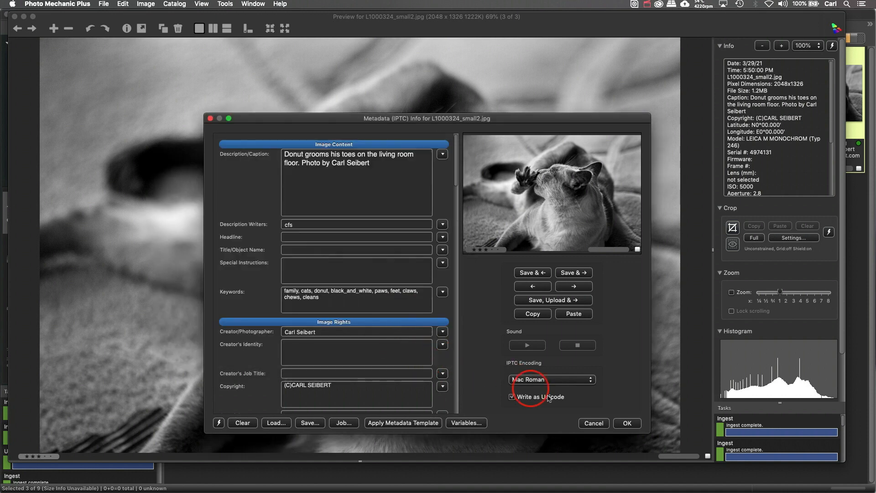
left_click(589, 422)
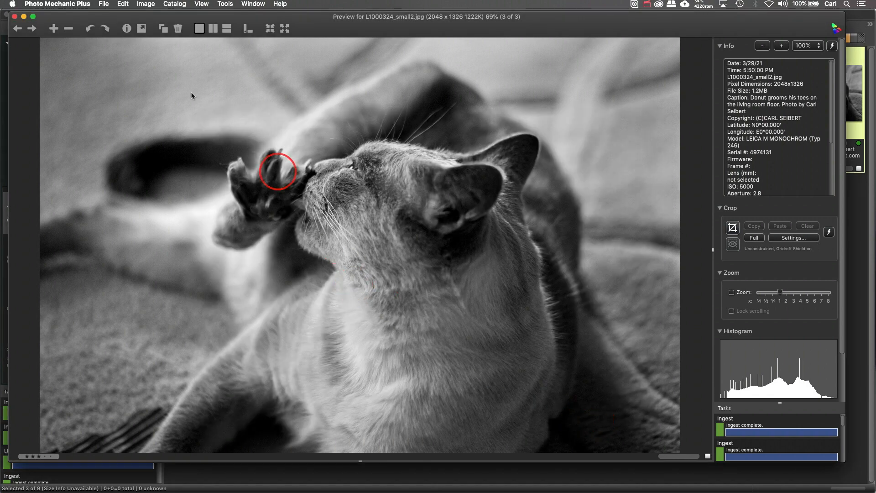
- Open the Keywords panel to view its keyword list and application options, and close it again
left_click(145, 4)
left_click(158, 32)
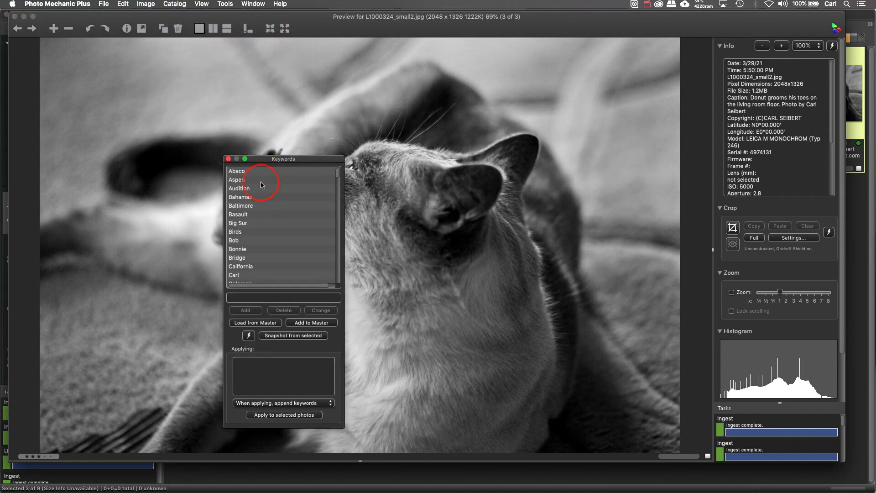
left_click(228, 159)
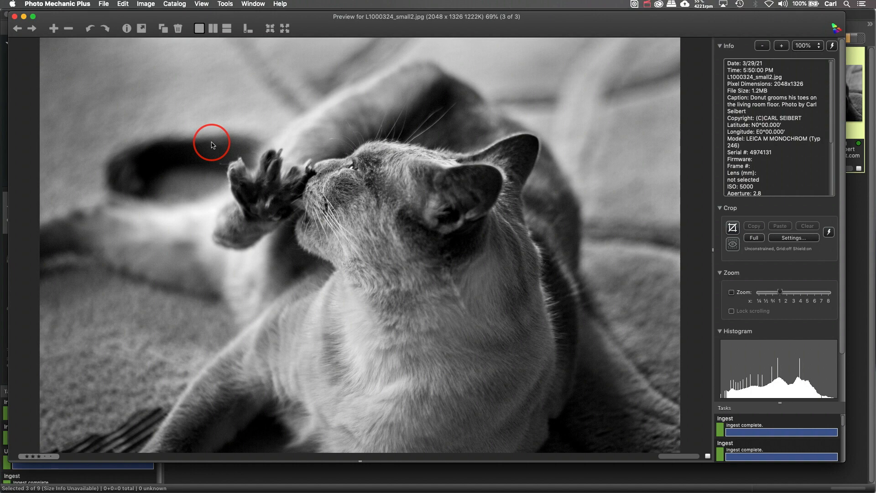
- Export the structured keywords to the Desktop as ExportKeywords_UTF8.txt, replacing the existing file, and close the Structured Keywords panel
left_click(145, 6)
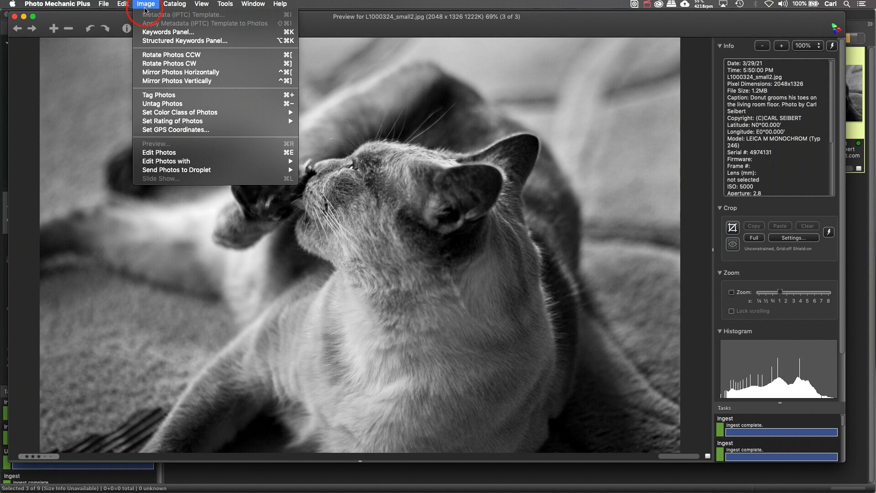
left_click(155, 41)
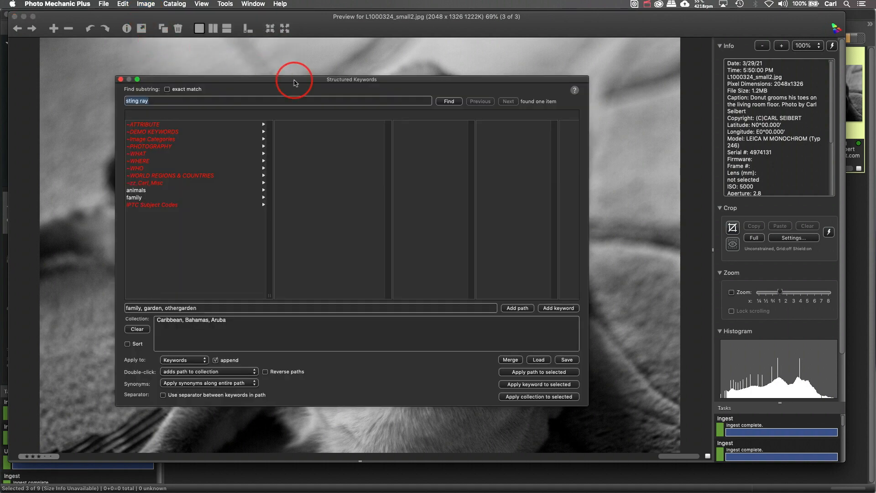
left_click_drag(295, 82, 266, 62)
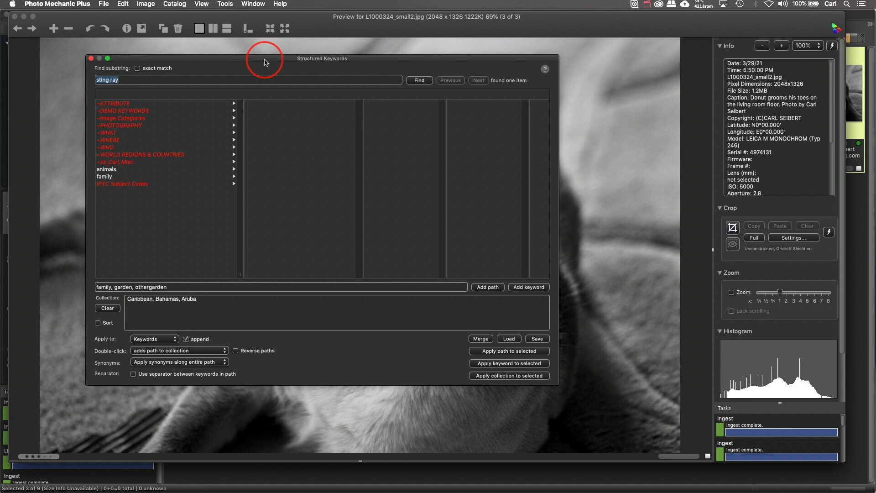
left_click(537, 340)
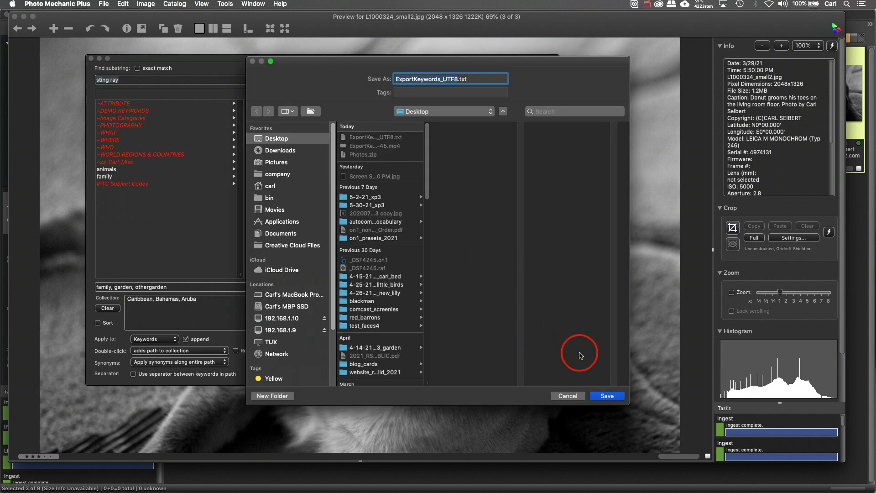
left_click(607, 396)
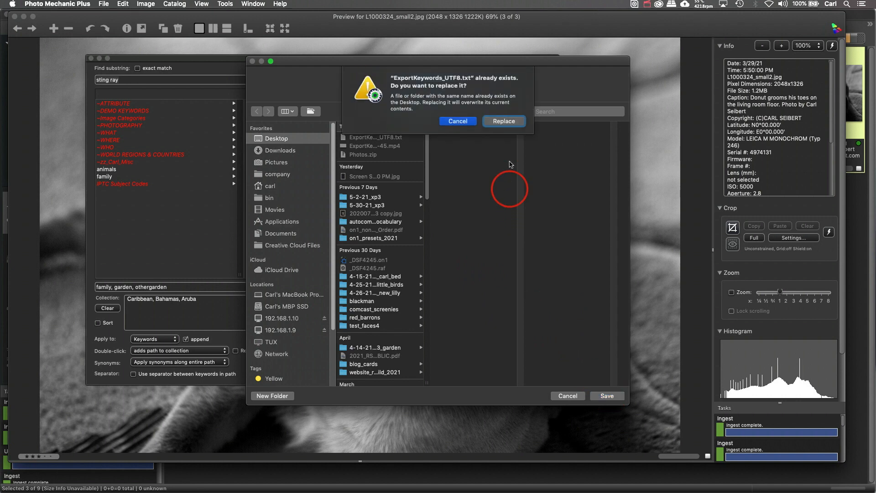
left_click(503, 121)
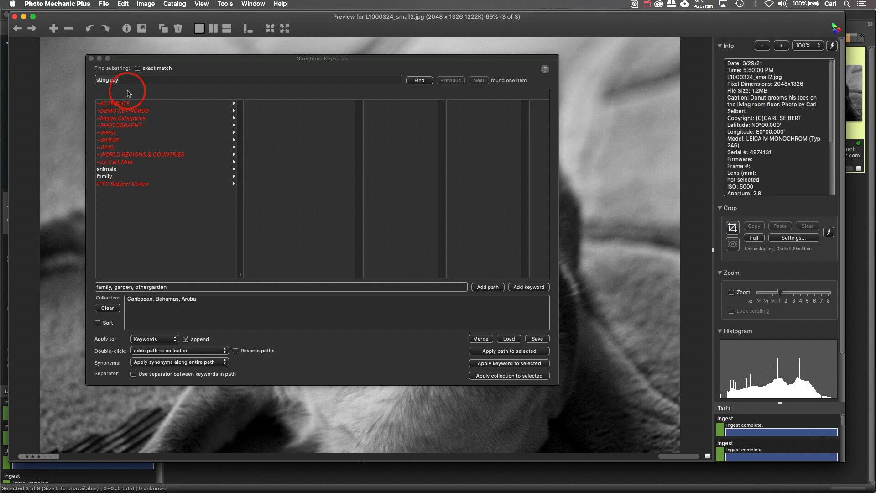
left_click(91, 59)
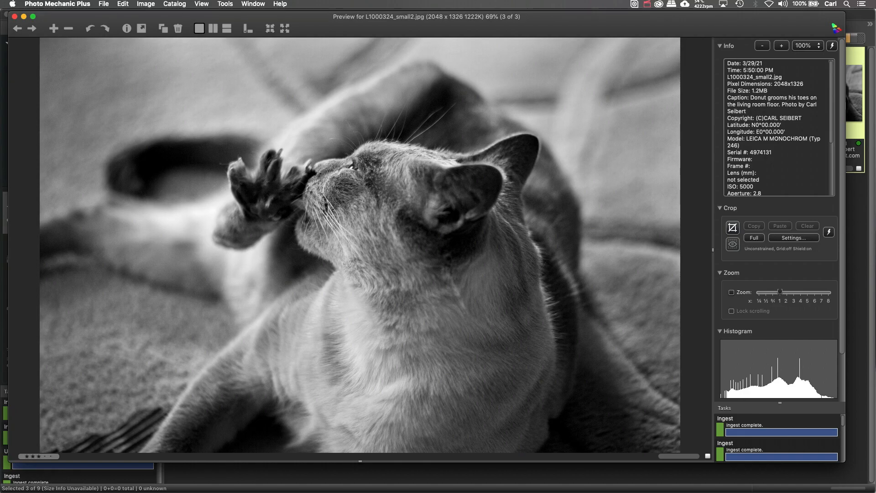
- Switch to TextEdit and open ExportKeywords_UTF8.txt from the Desktop
key("super+Tab")
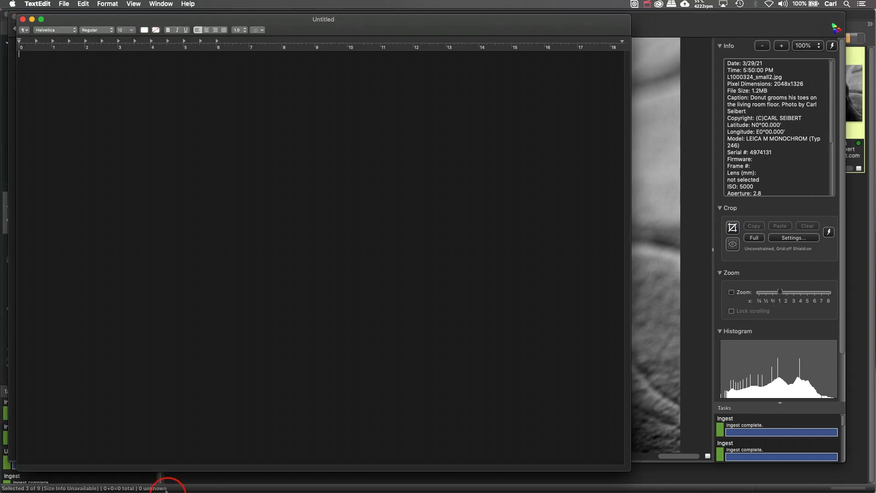
left_click(65, 5)
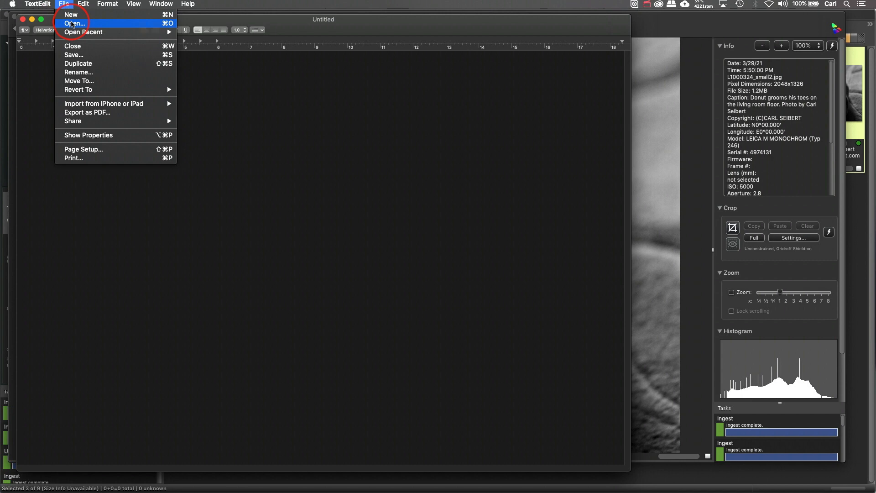
left_click(72, 24)
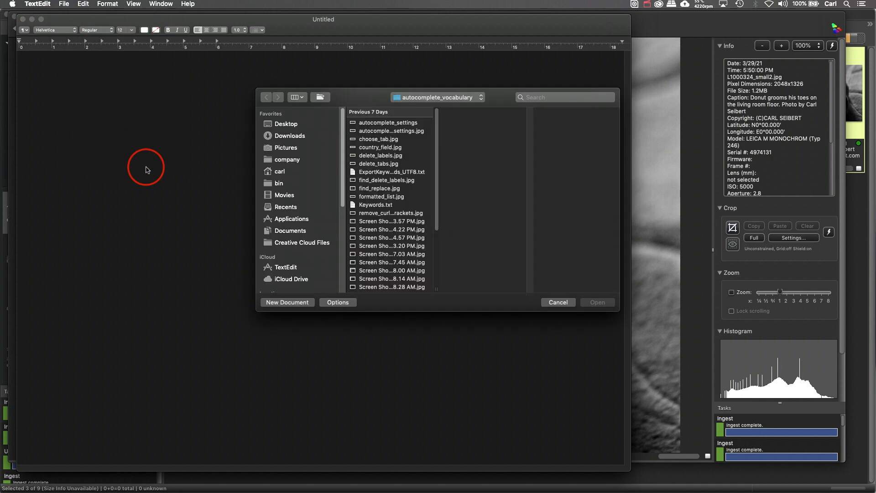
left_click(286, 126)
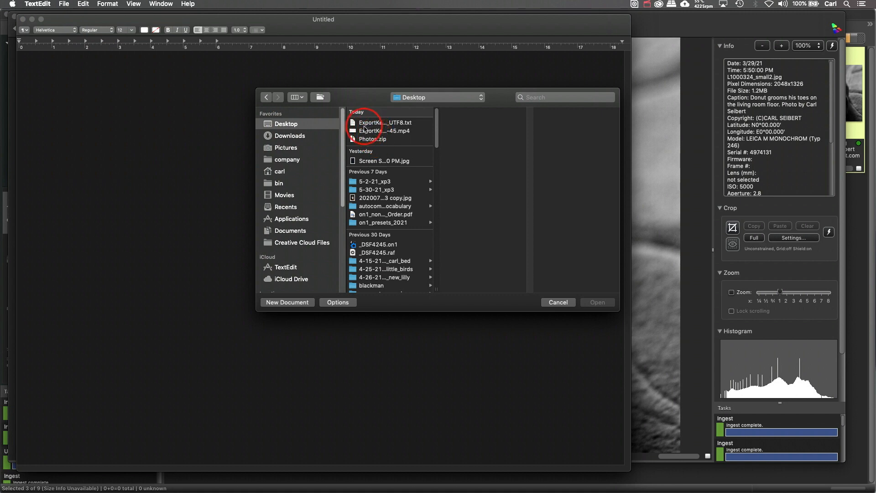
left_click(364, 124)
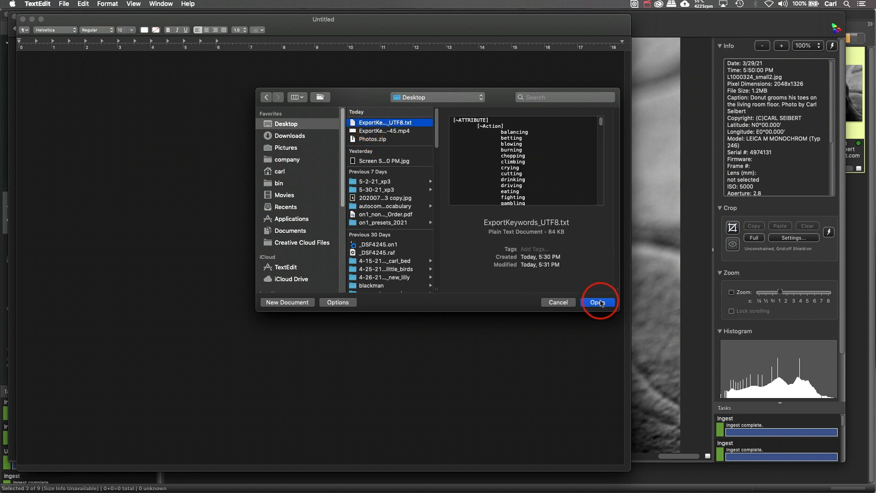
left_click(598, 302)
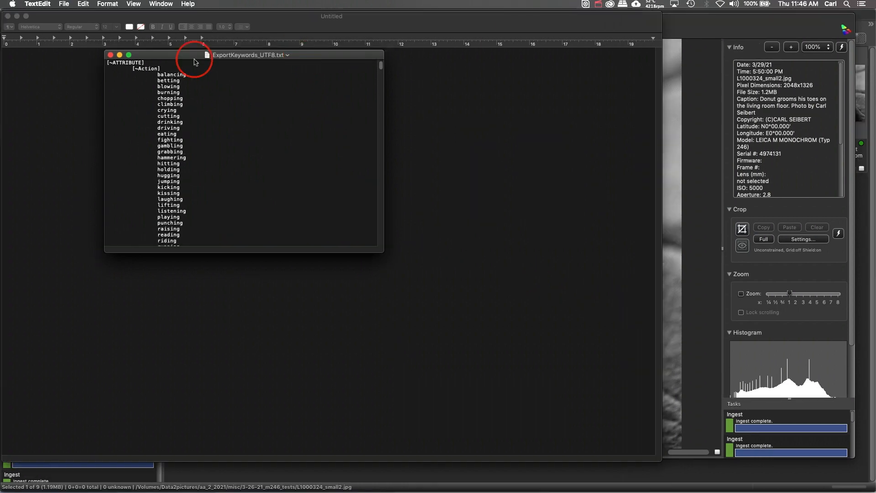
- Enlarge the exported keyword document's window and examine its bracketed categories, indented terms and synonyms in curly braces
left_click_drag(195, 52, 91, 22)
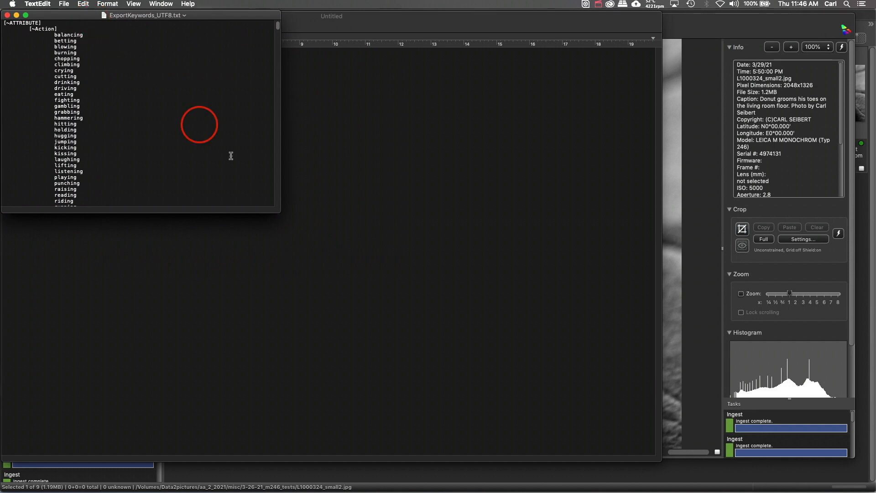
left_click_drag(278, 215, 691, 468)
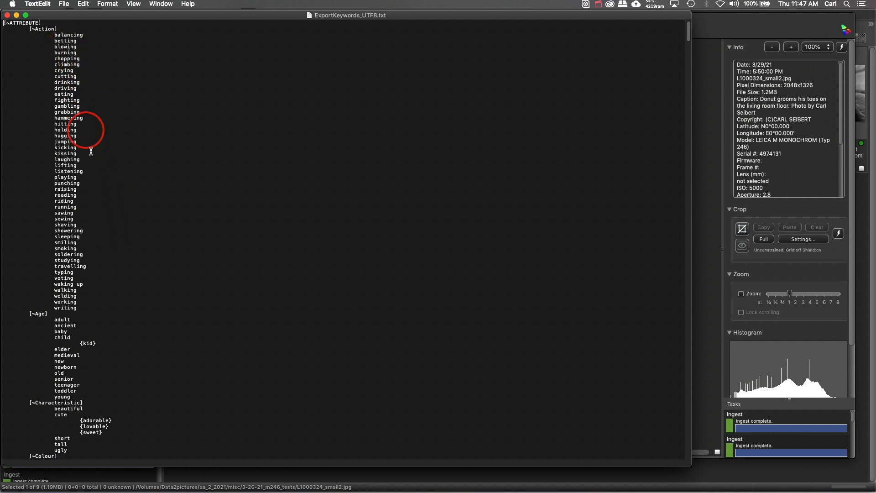
scroll(109, 235, "down", 15)
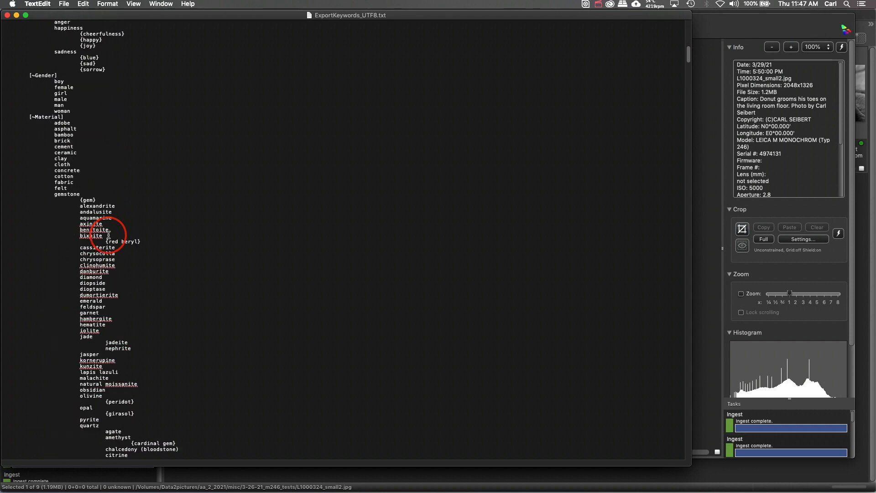
scroll(109, 235, "down", 20)
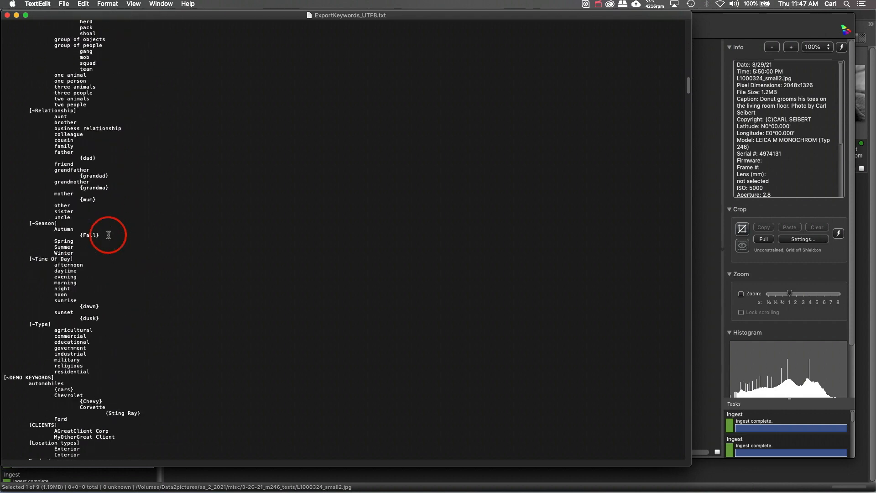
scroll(109, 234, "up", 20)
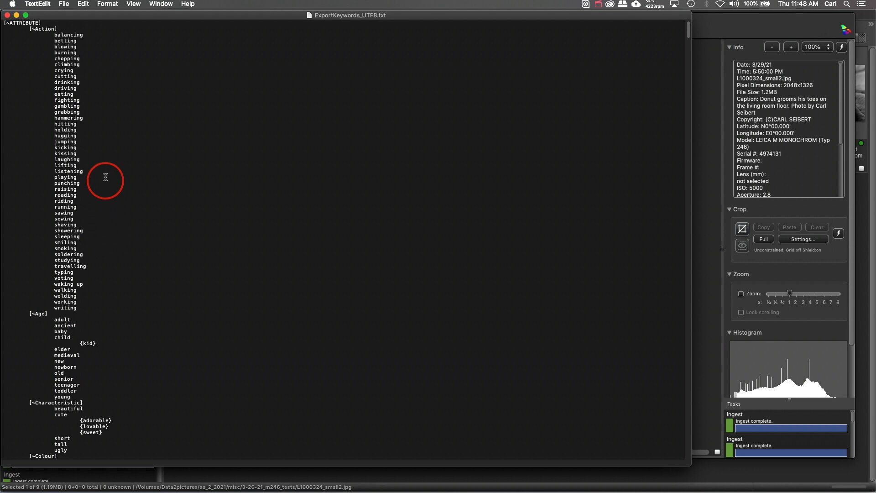
scroll(125, 262, "down", 20)
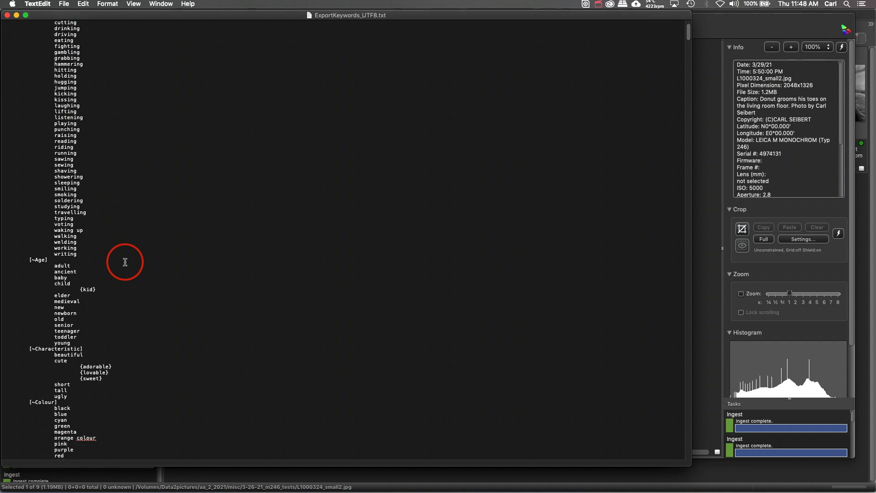
scroll(125, 262, "down", 15)
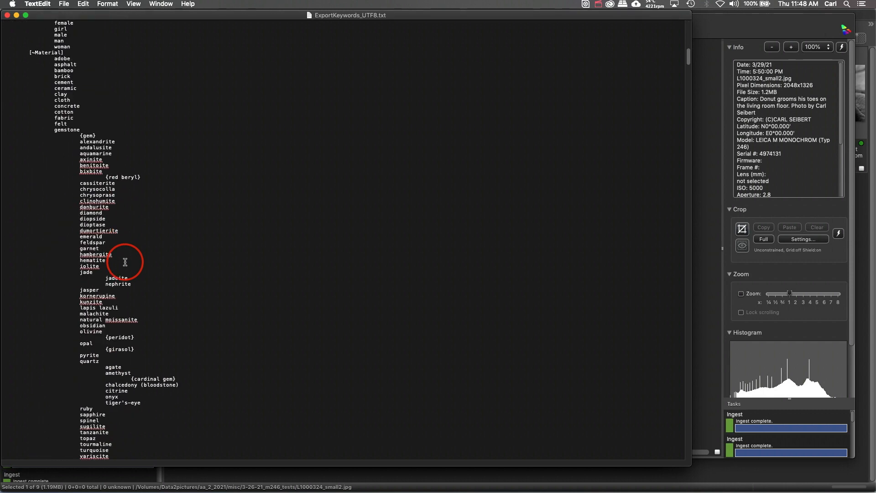
scroll(125, 262, "up", 20)
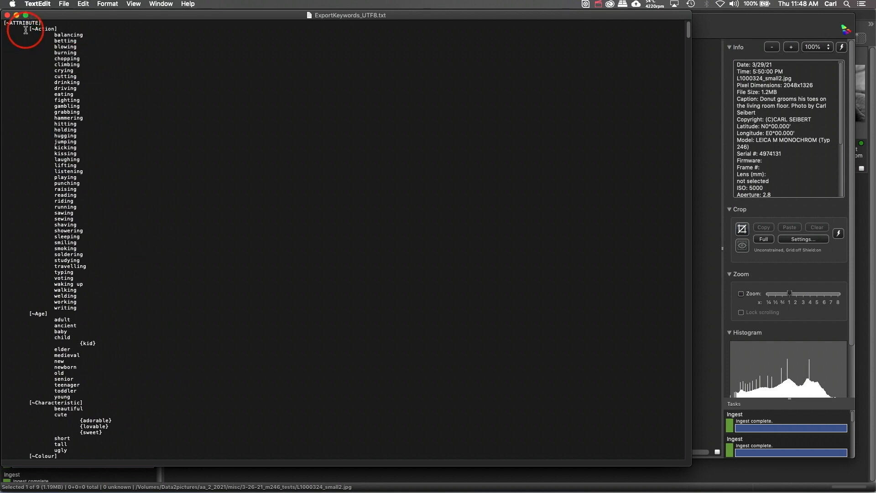
- Cut the keyword block from the Action category through the end of the Colour category
left_click_drag(26, 29, 133, 294)
scroll(143, 201, "down", 5)
scroll(155, 264, "down", 3)
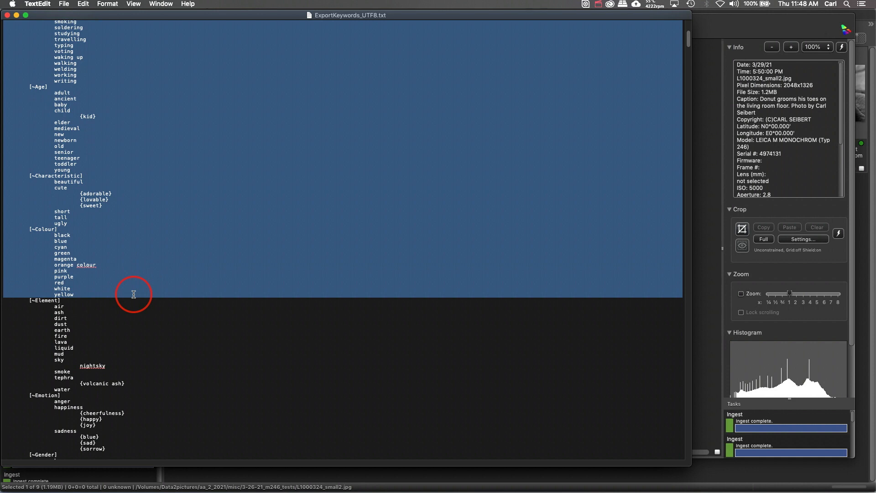
key("super+x")
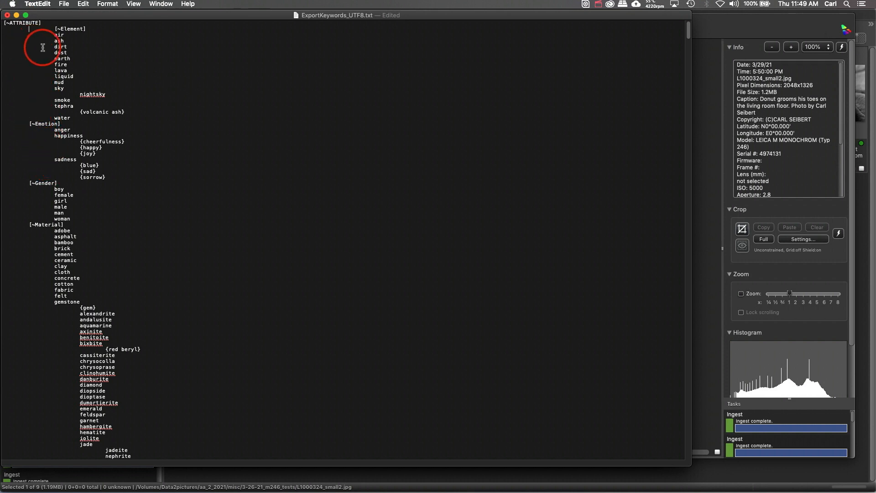
- Find every tab character in the keyword document with a Tab pattern and replace all of them with nothing
key("alt+super+f")
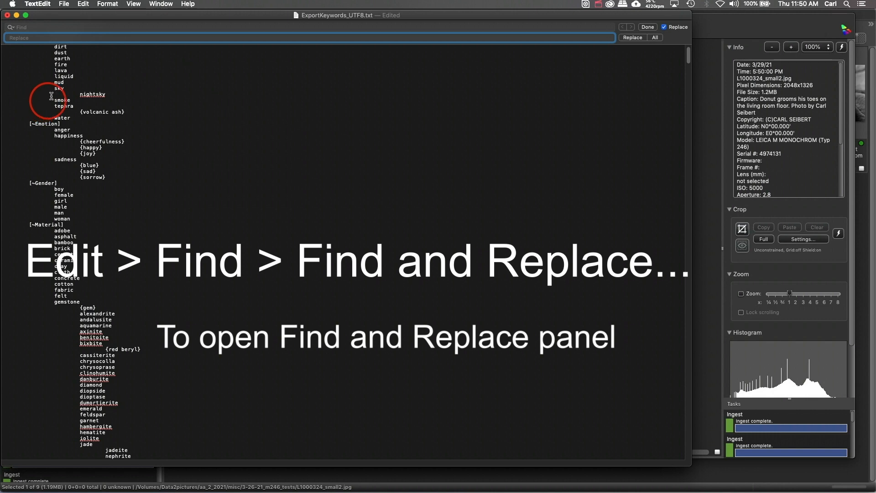
left_click(33, 28)
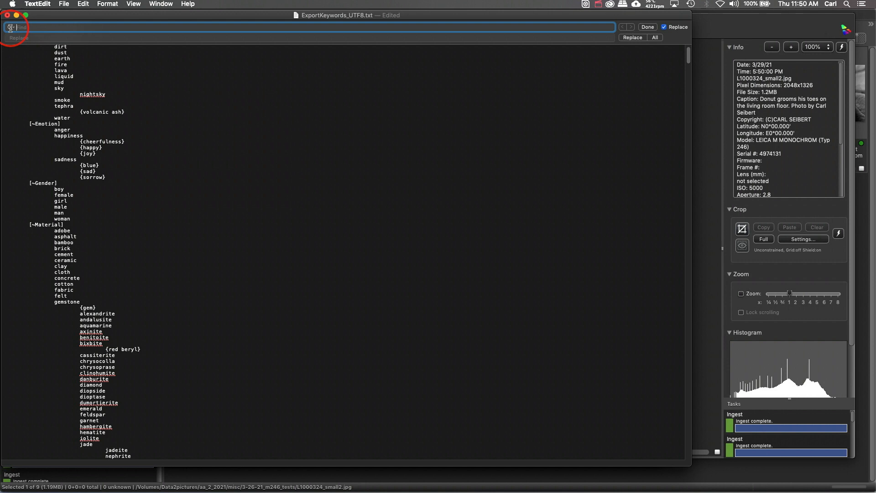
key("Tab")
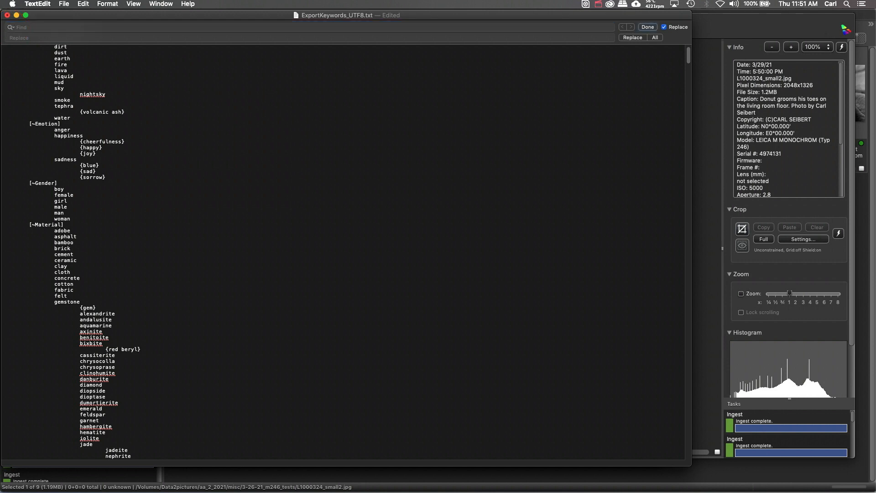
left_click(35, 28)
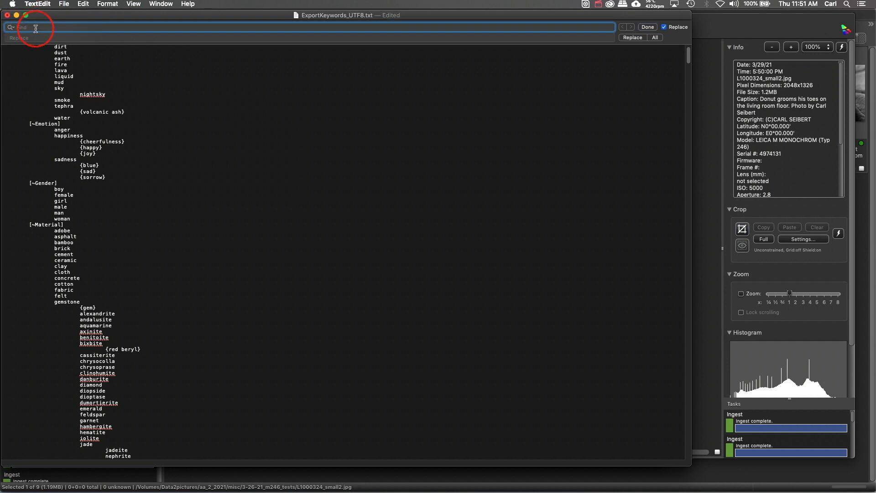
left_click(10, 27)
left_click(10, 28)
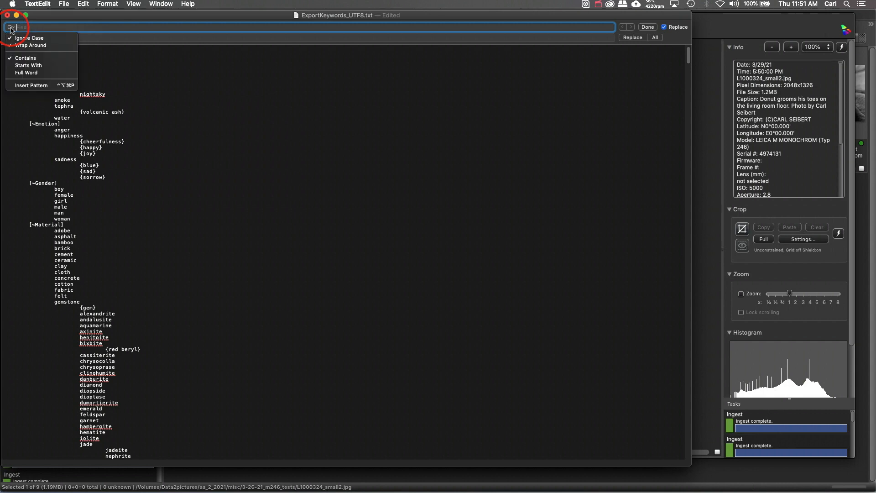
left_click(32, 86)
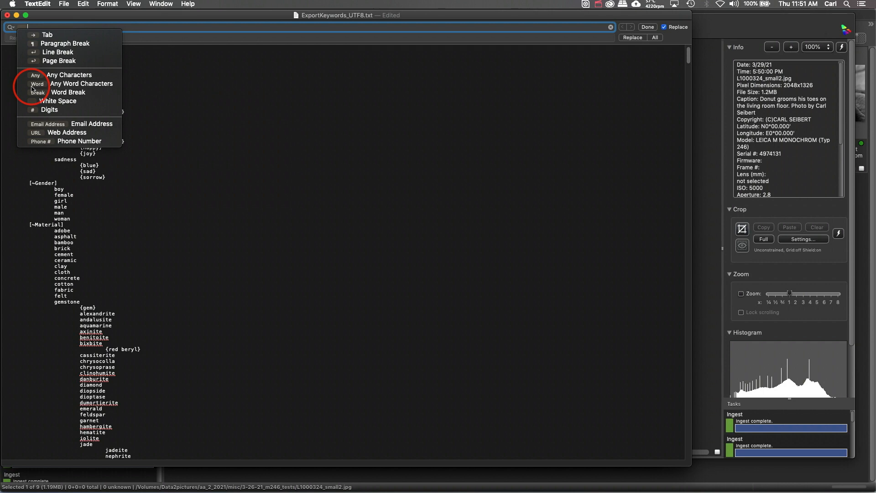
left_click(39, 35)
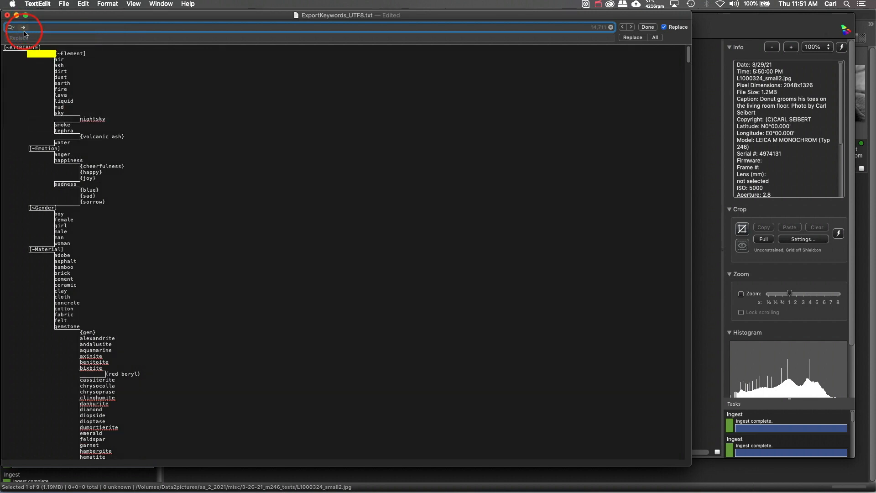
left_click(39, 37)
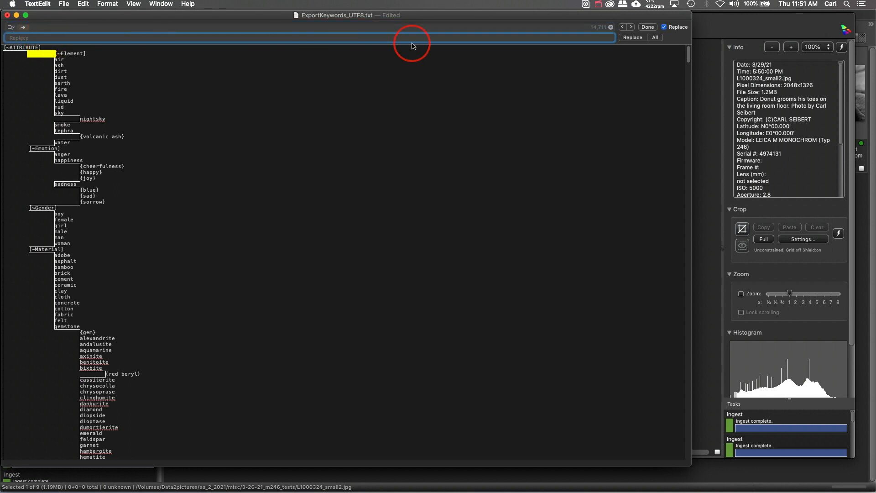
left_click(655, 38)
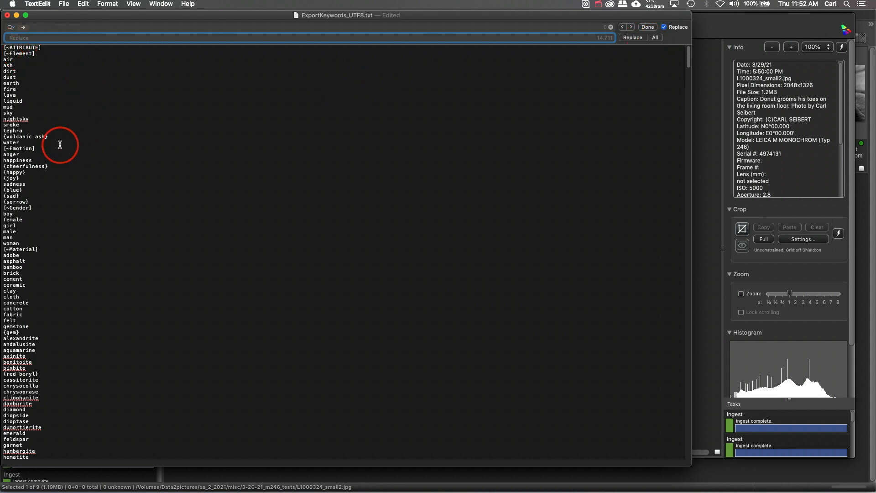
- Remove all opening and closing curly braces around the synonyms by replacing { and } with nothing throughout the document
left_click_drag(51, 137, 2, 137)
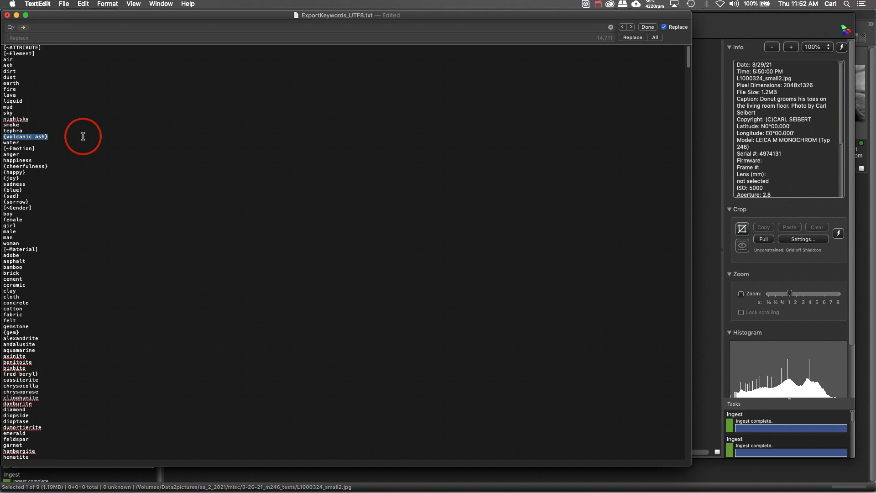
left_click(33, 28)
key("BackSpace")
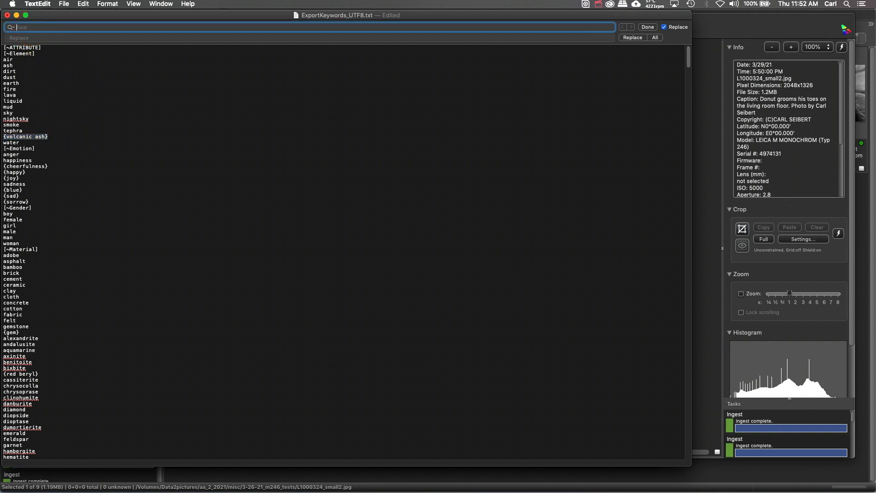
type("{")
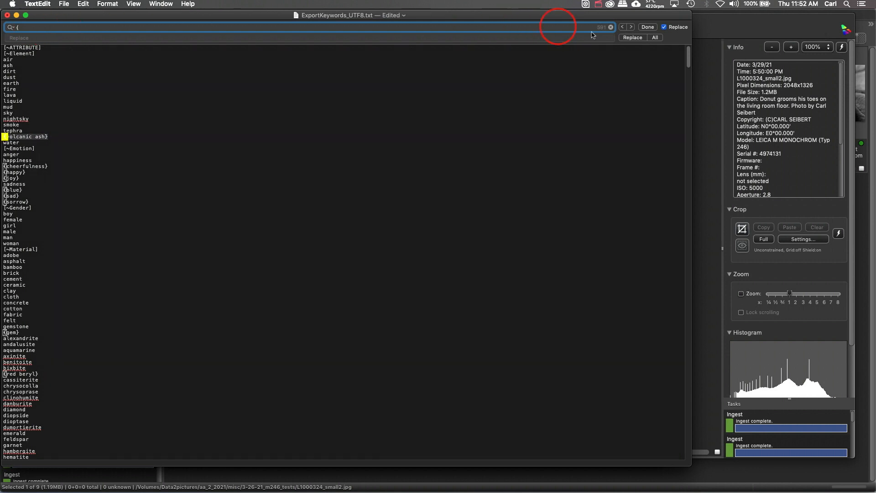
left_click(654, 37)
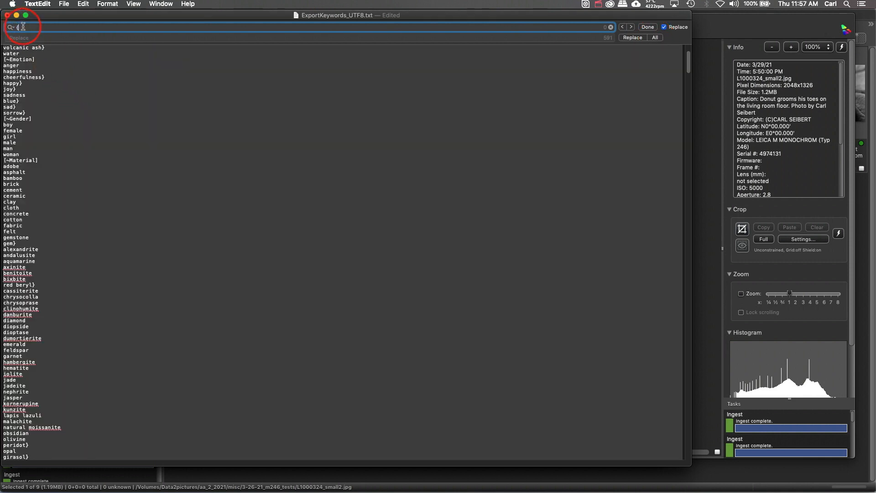
key("BackSpace")
type("}")
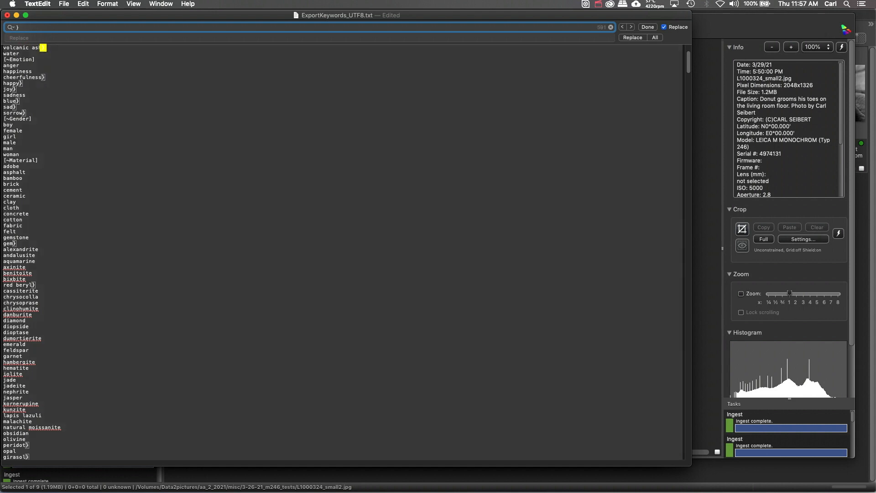
left_click(655, 38)
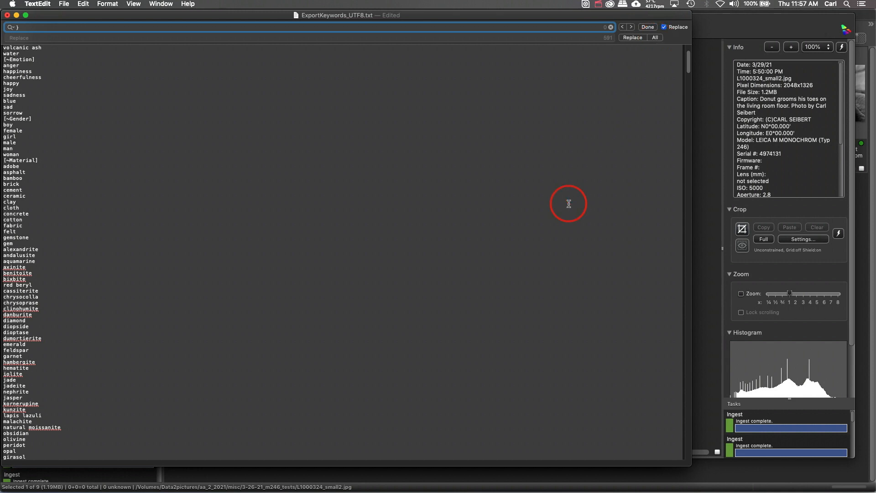
- Build a search pattern for the bracketed category headings: an opening square bracket, Any Characters, and a closing square bracket
left_click(41, 161)
key("super+a")
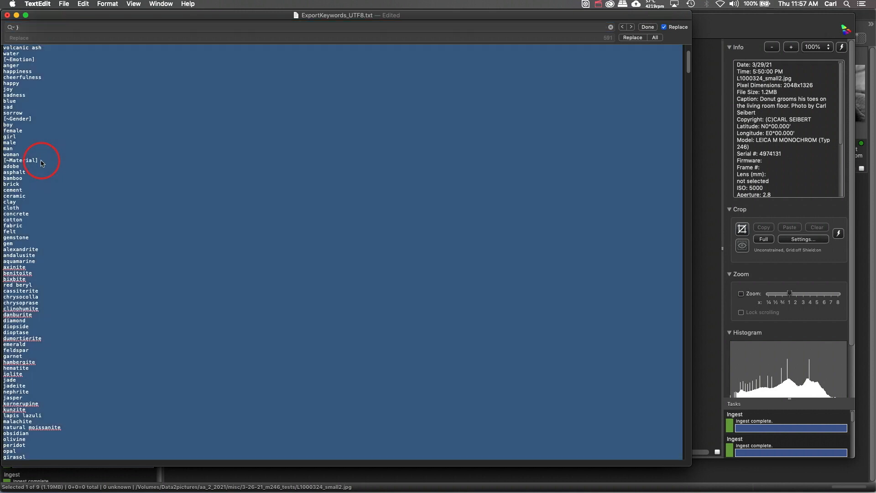
left_click(54, 158)
left_click_drag(55, 159, 3, 161)
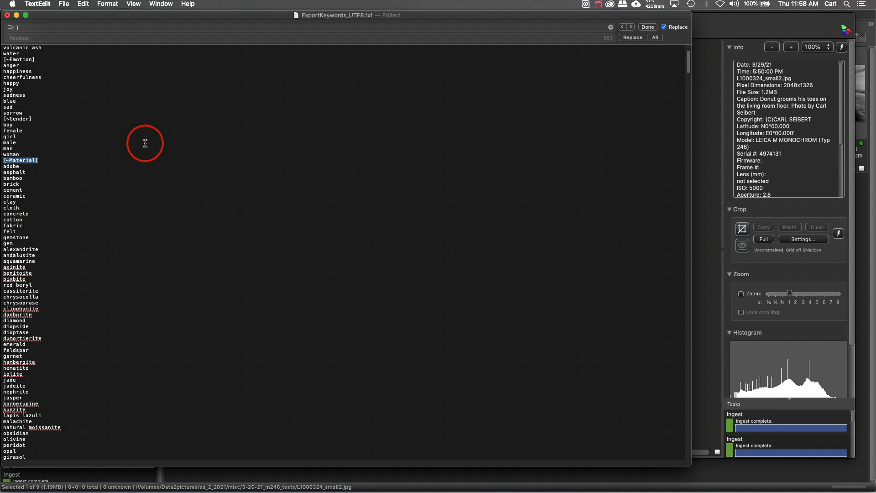
left_click(40, 28)
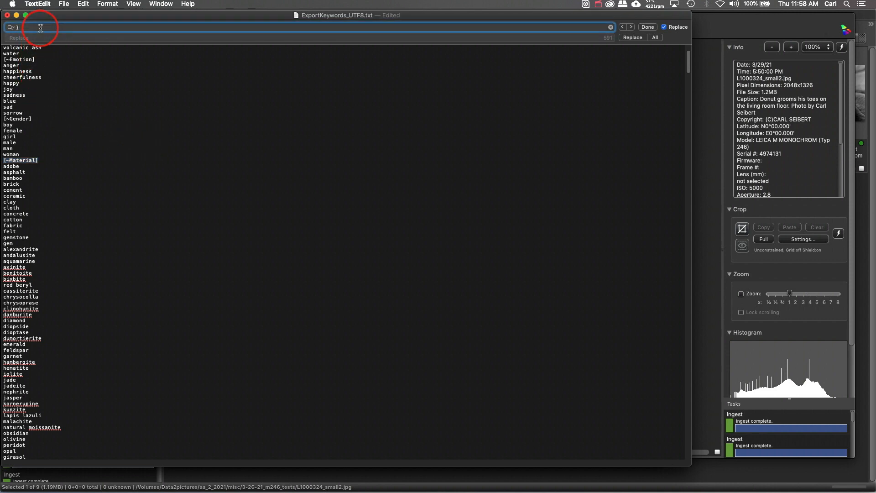
key("BackSpace")
type("[")
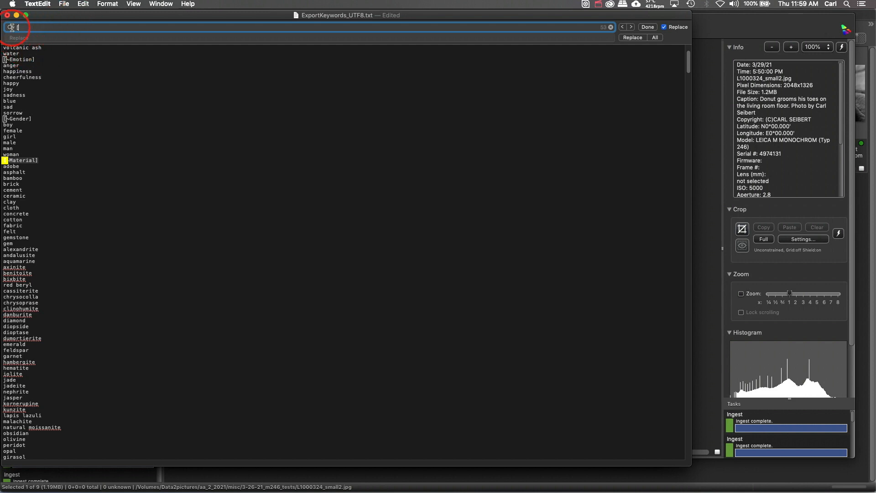
left_click(13, 27)
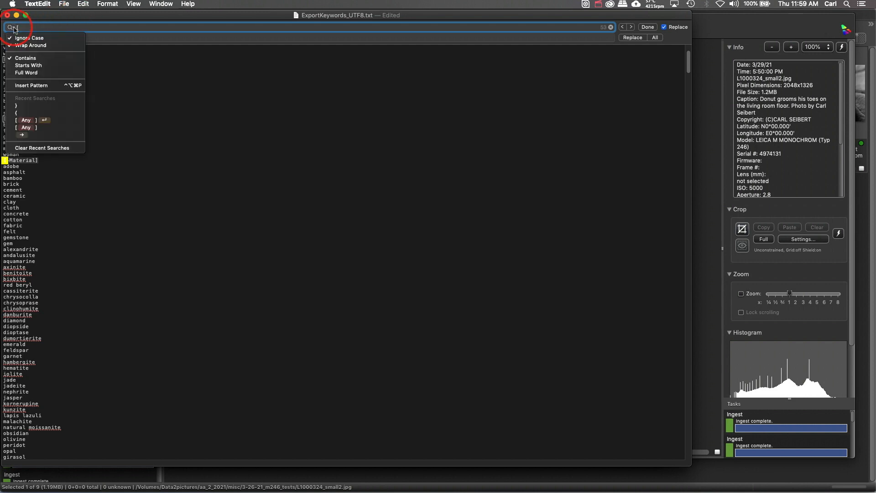
left_click(22, 86)
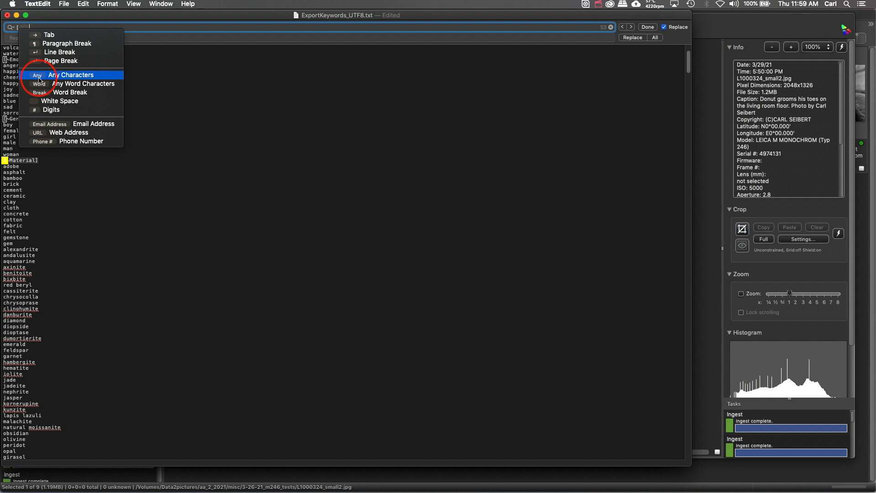
left_click(38, 79)
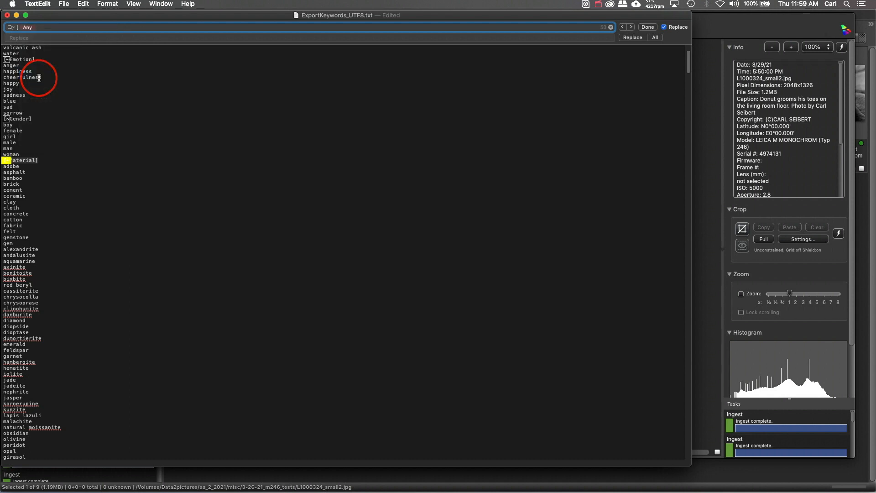
type("]")
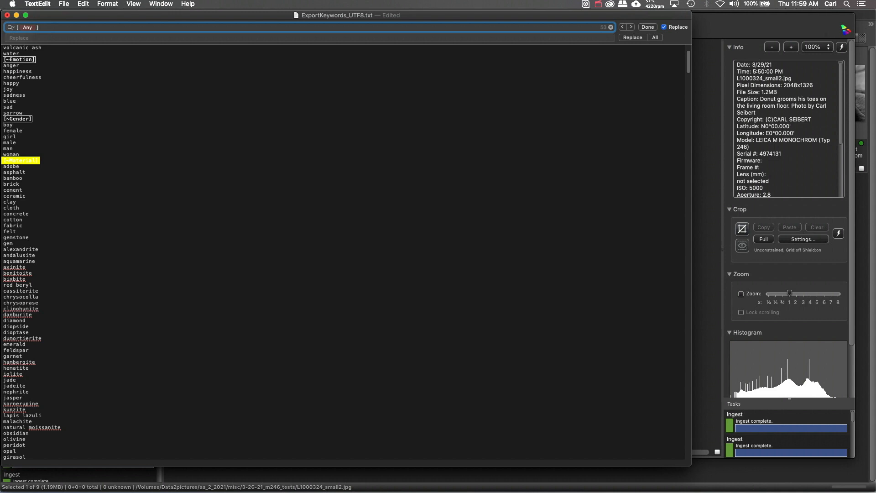
- Add a Line Break to the end of the bracket search pattern and replace all matches with nothing
left_click(11, 28)
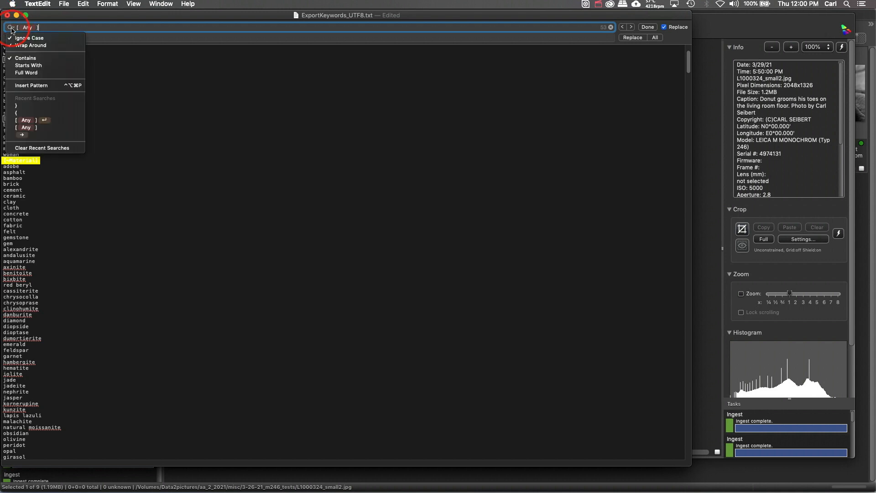
left_click(39, 88)
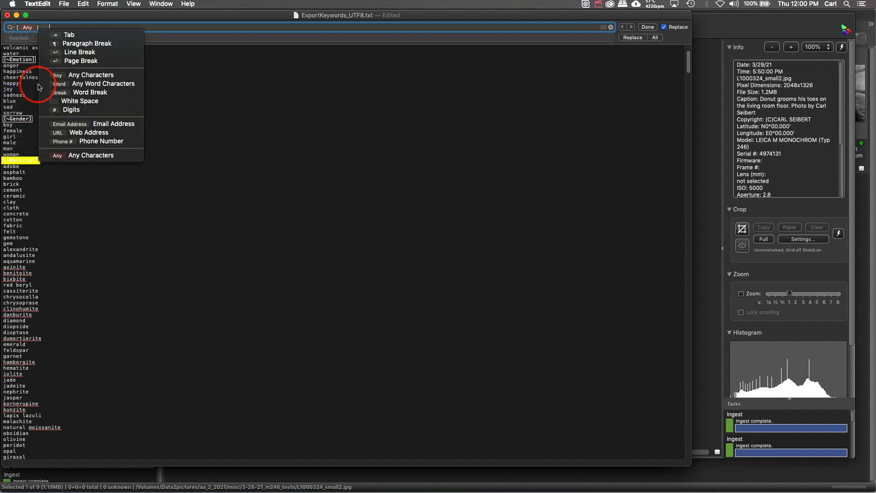
left_click(80, 53)
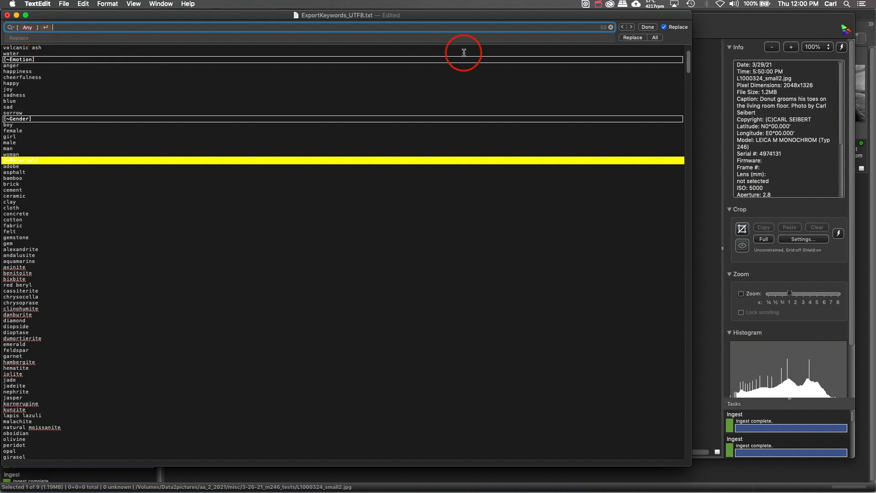
left_click(655, 38)
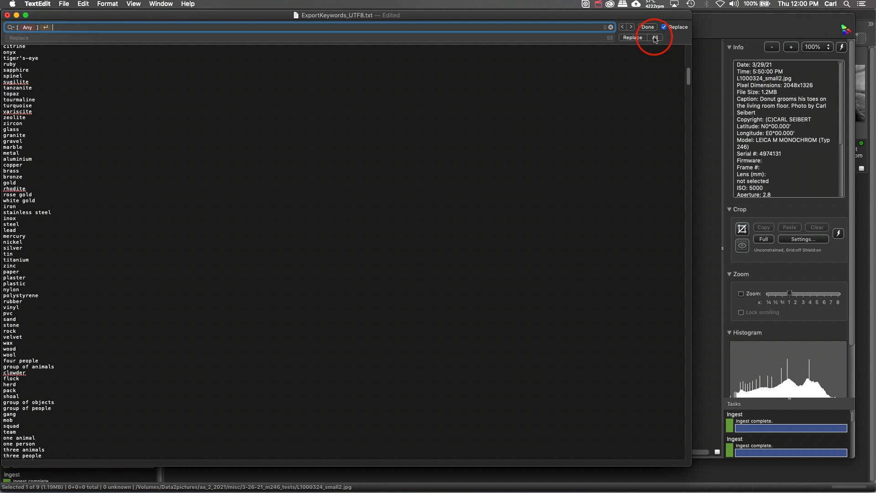
- Save the cleaned keyword document
left_click(64, 4)
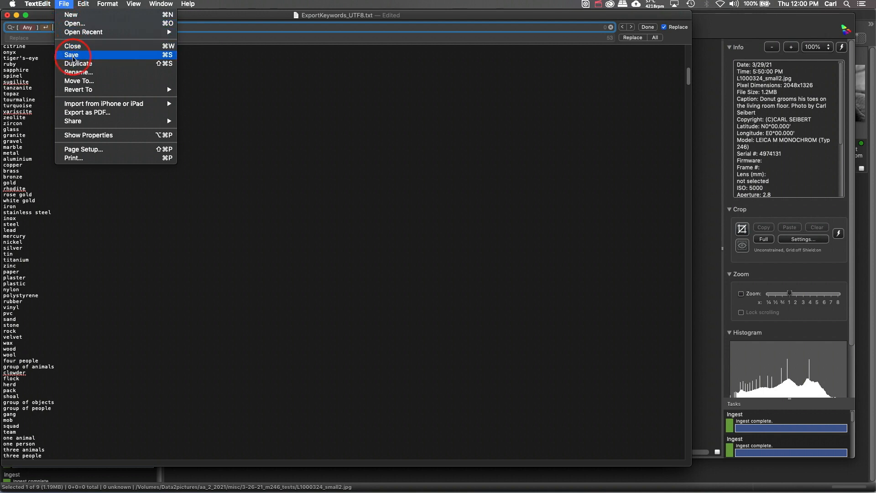
left_click(72, 57)
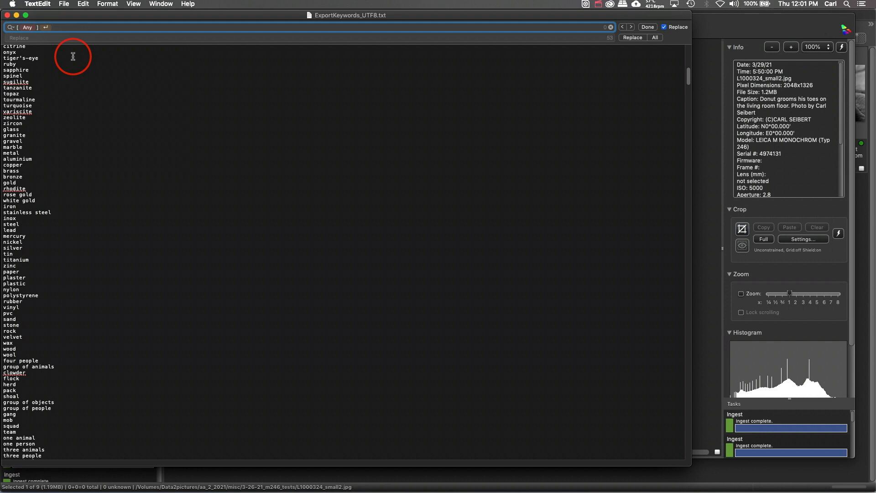
left_click(63, 4)
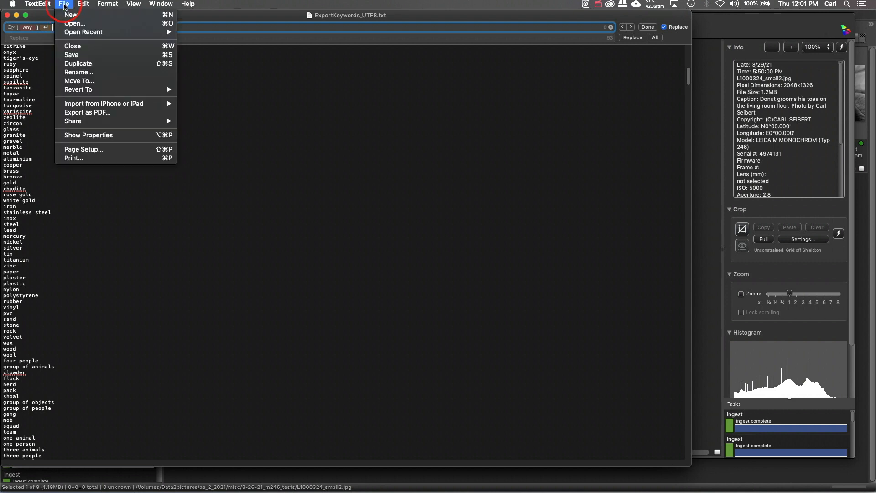
left_click(71, 55)
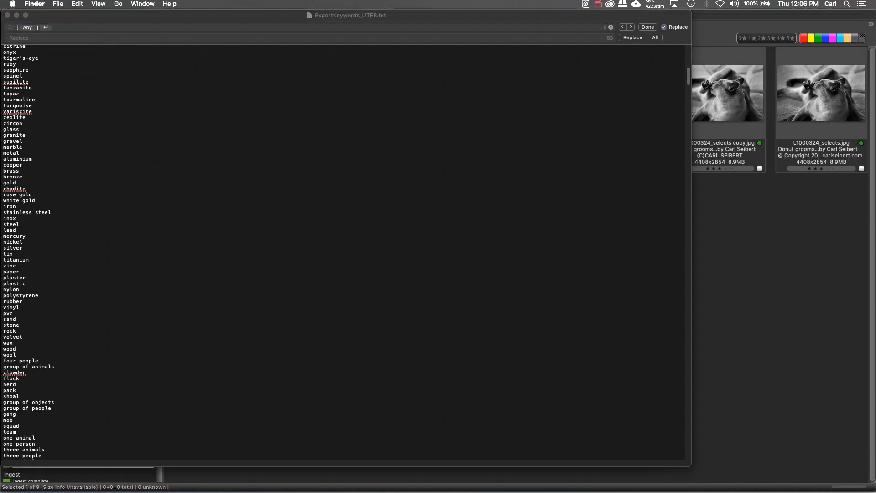
- Rename the ExportKeywords_UTF8.txt file on the Desktop to MasterKeywords_6-2-21.txt
left_click_drag(297, 406, 186, 102)
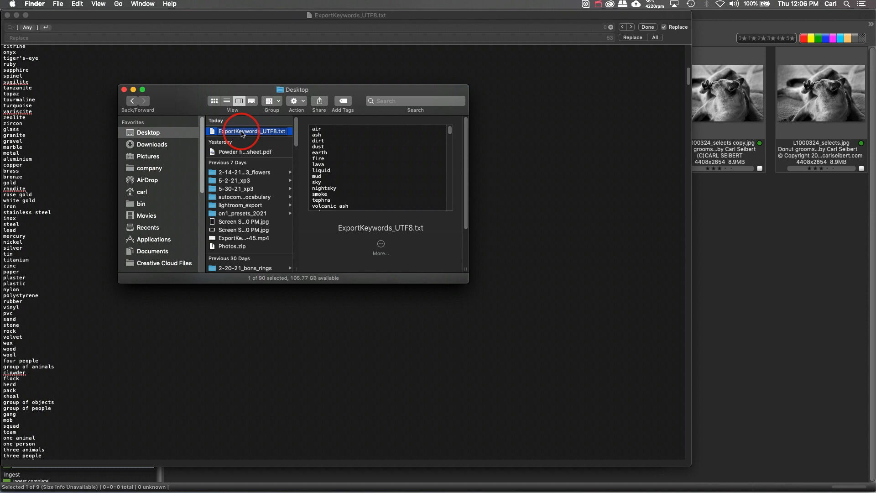
left_click(242, 133)
left_click(242, 133)
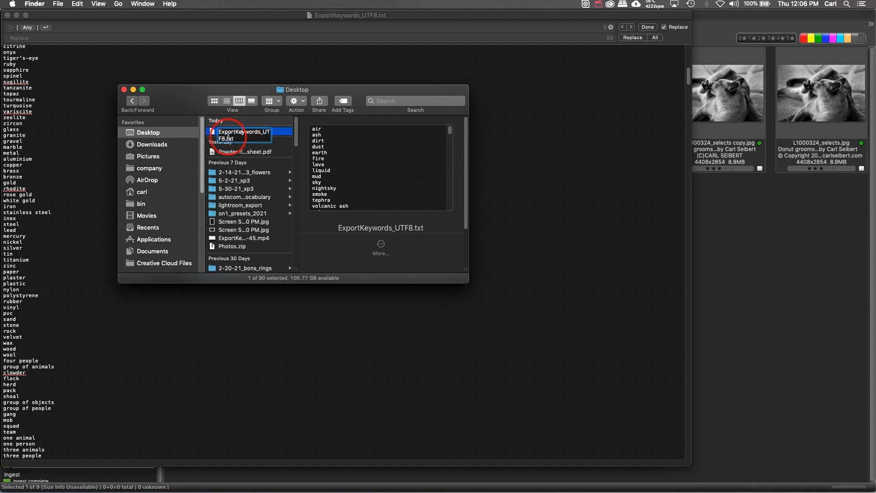
left_click_drag(224, 138, 217, 128)
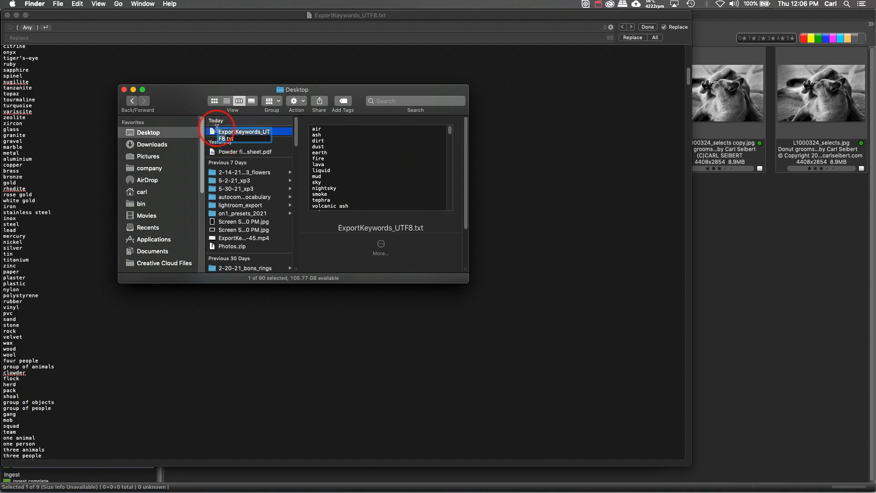
type("MasterK")
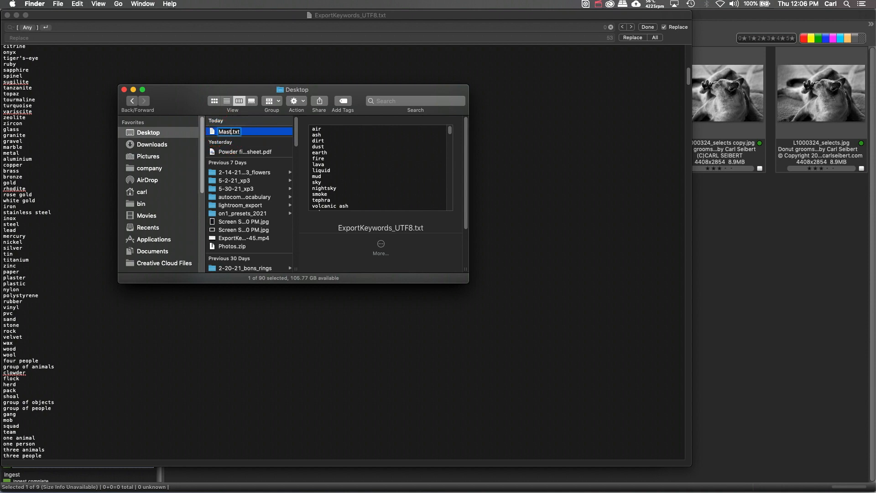
type("eywords")
type("_6-2-")
type("21")
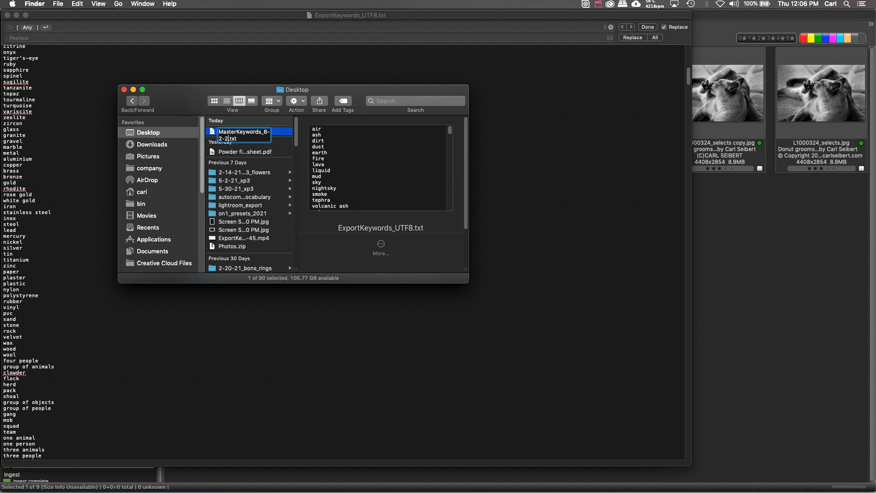
key("Return")
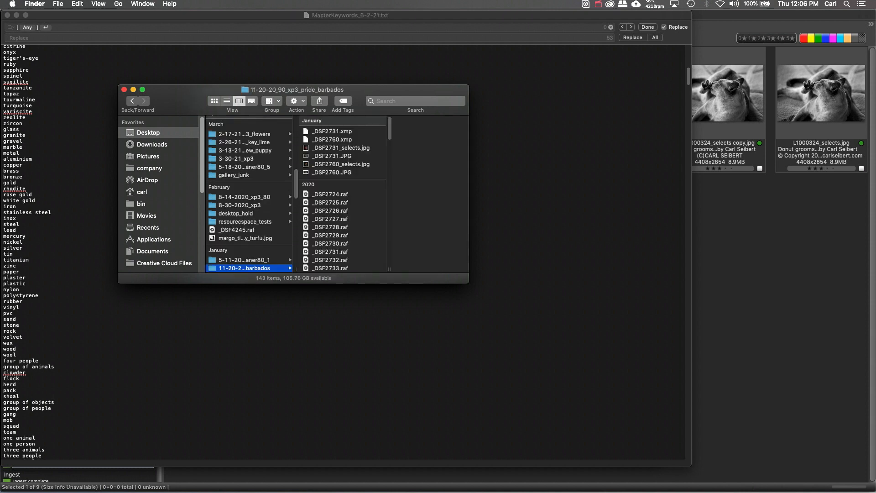
left_click(238, 132)
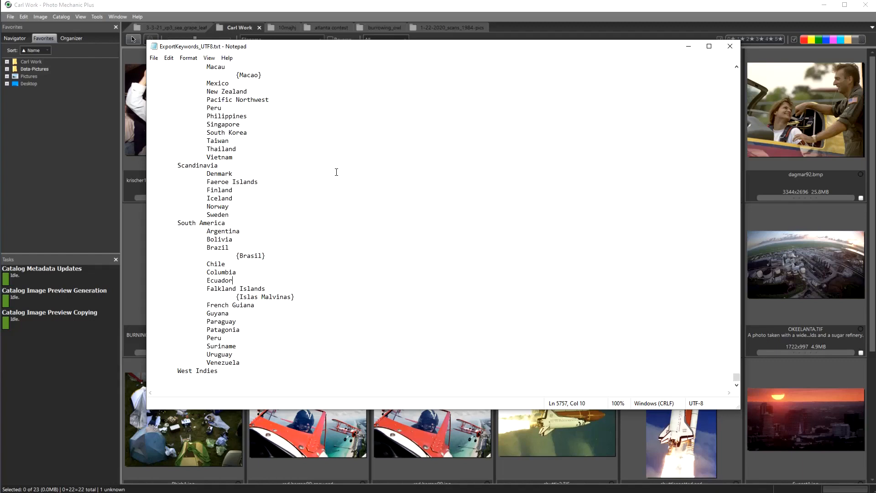
- Switch to Notepad and delete the text between the [~ATTRIBUTE] and [~Emotion] headings in ExportKeywords_UTF8.txt, including the whole [~Element] group
scroll(336, 172, "up", 20)
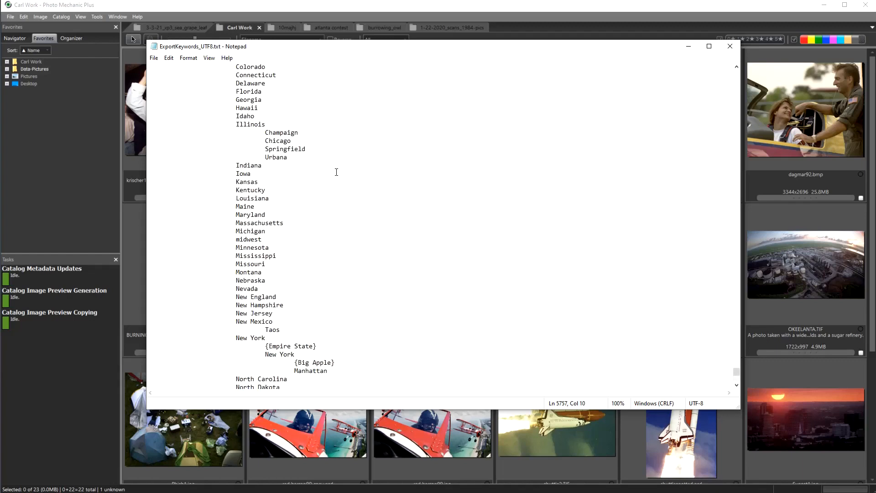
scroll(336, 172, "up", 20)
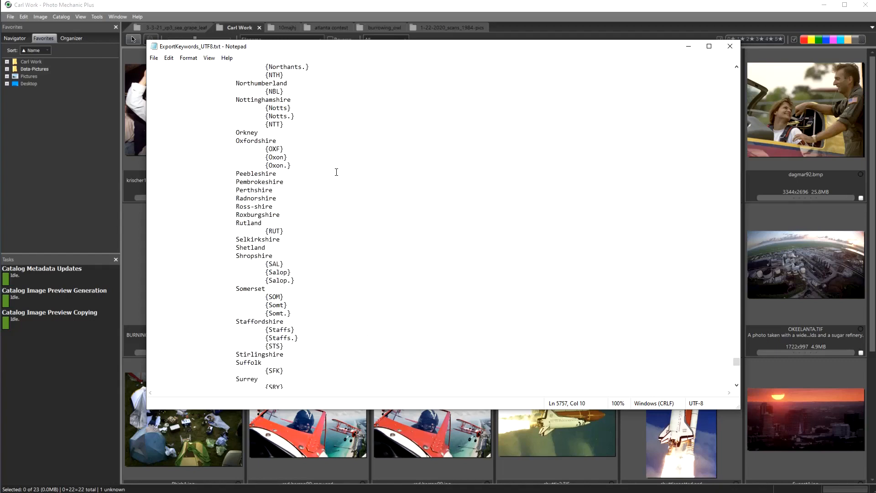
scroll(337, 172, "up", 20)
left_click_drag(178, 75, 273, 234)
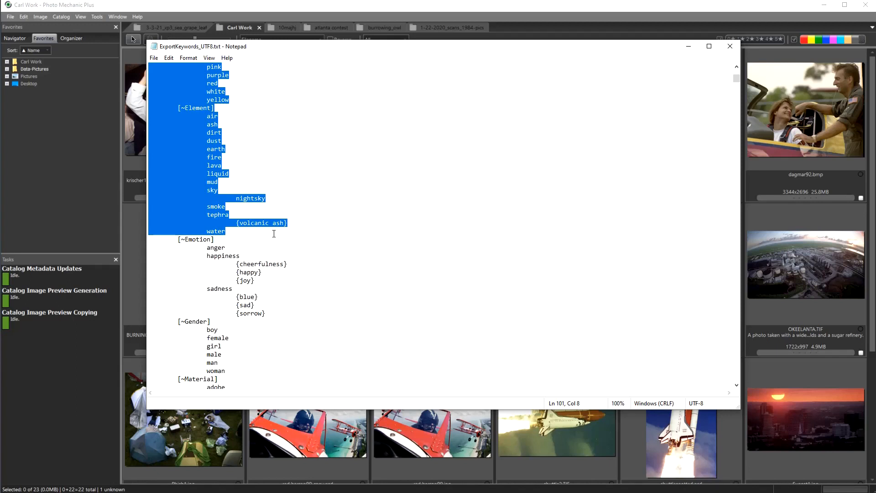
key("Delete")
scroll(335, 153, "up", 1)
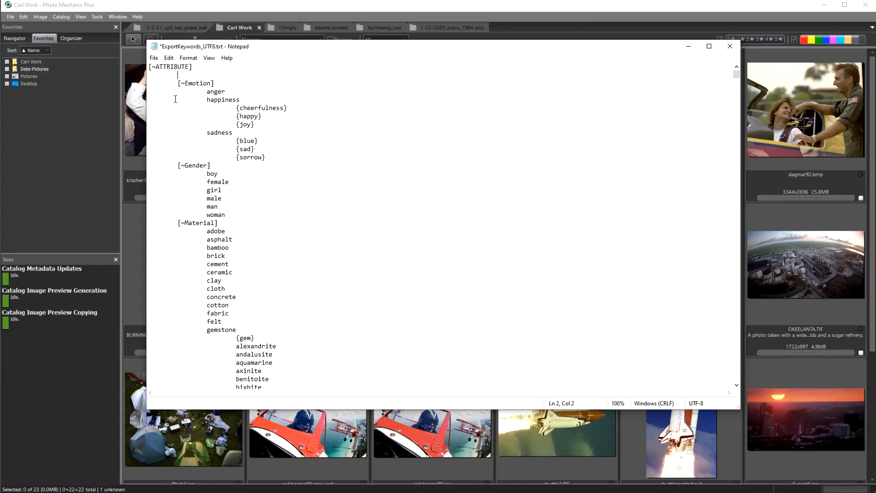
- Remove all tab indents by replacing the indent before [~Emotion] with nothing throughout the document
left_click_drag(177, 84, 136, 83)
left_click(168, 58)
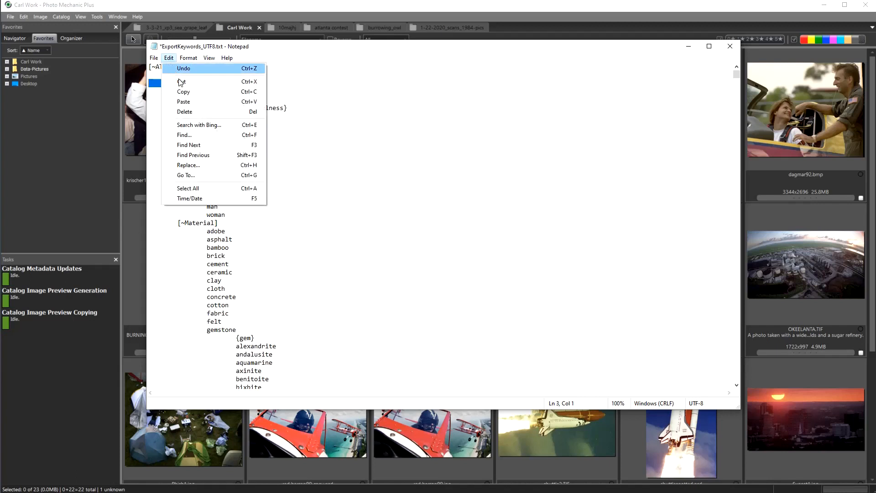
left_click(188, 166)
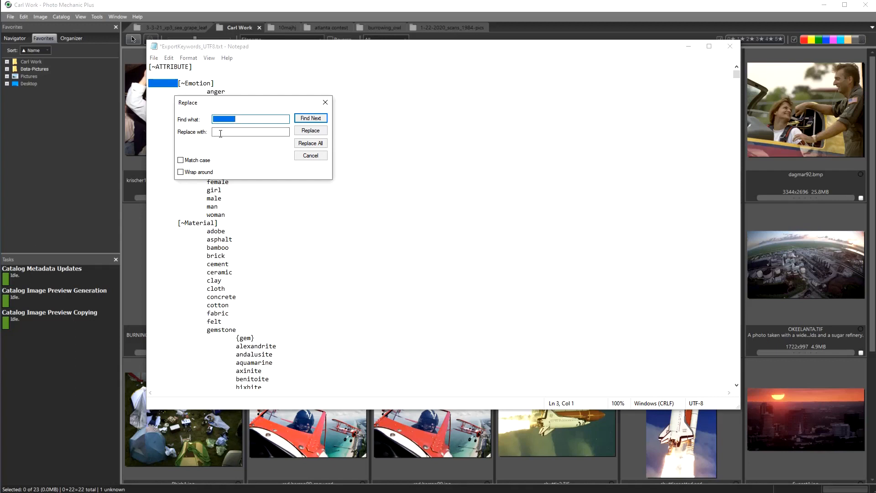
left_click(304, 143)
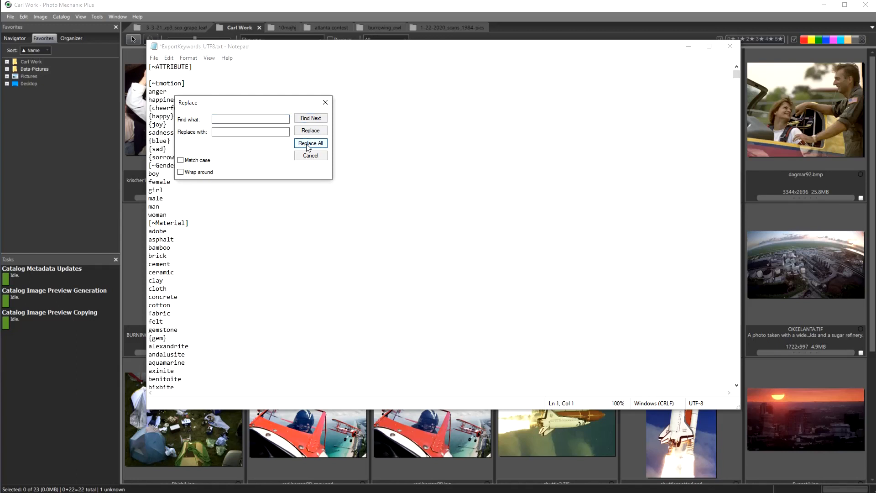
left_click(324, 102)
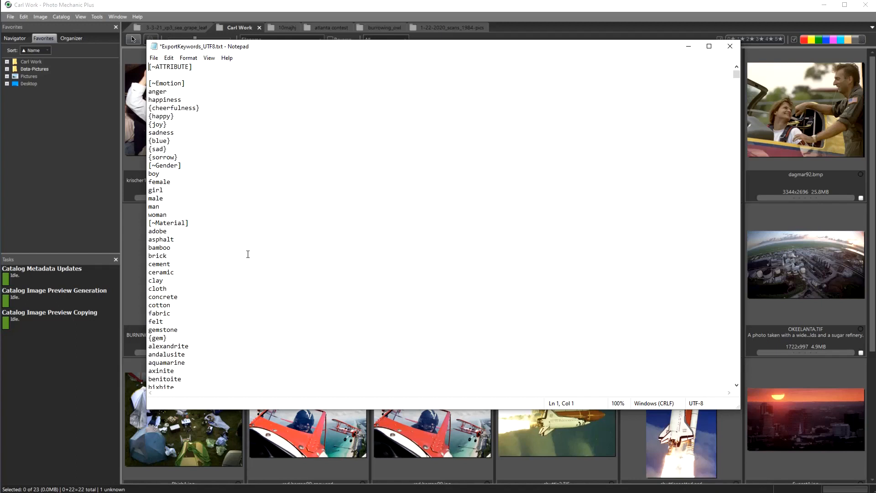
- Replace every { and } around the synonyms with nothing in the whole document
left_click(168, 57)
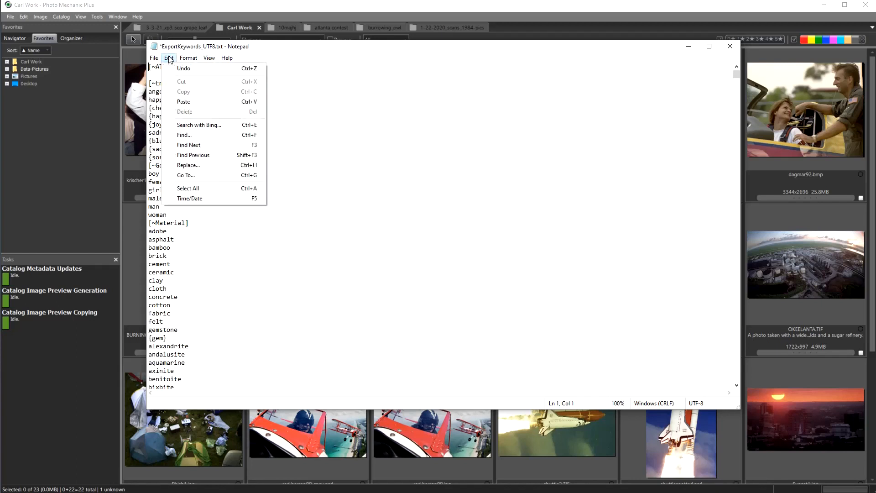
left_click(204, 164)
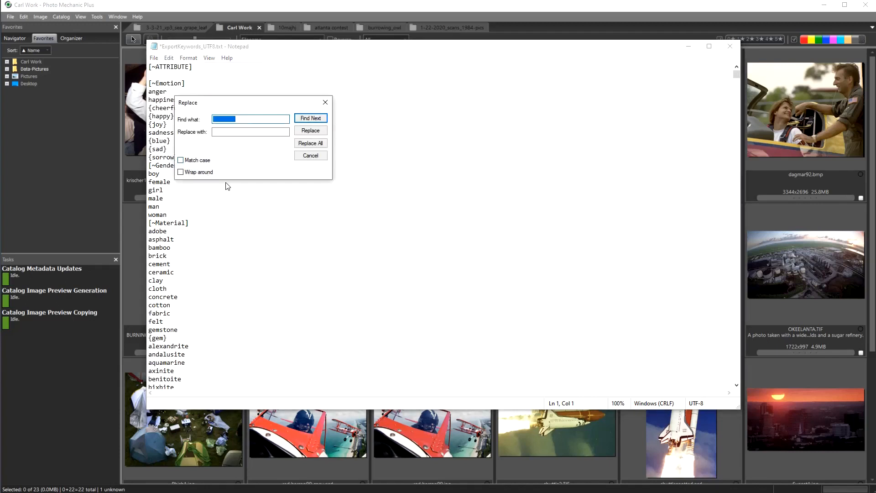
key("BackSpace")
left_click(308, 145)
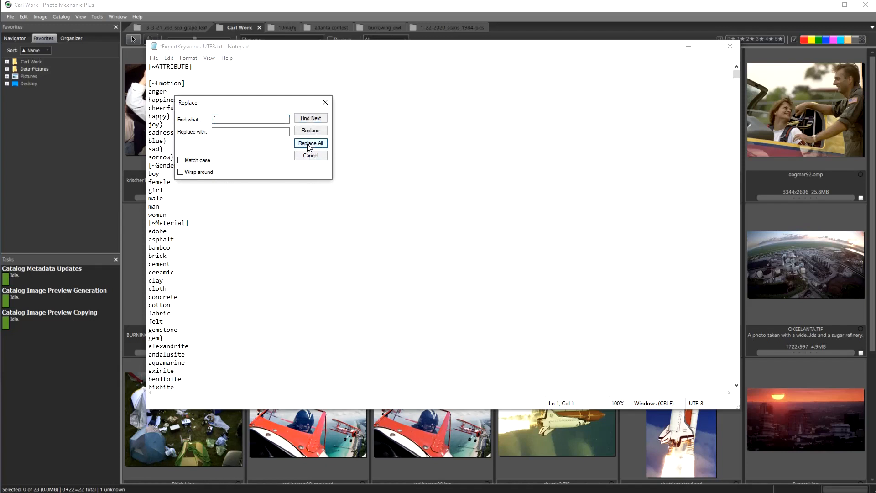
left_click_drag(220, 119, 201, 117)
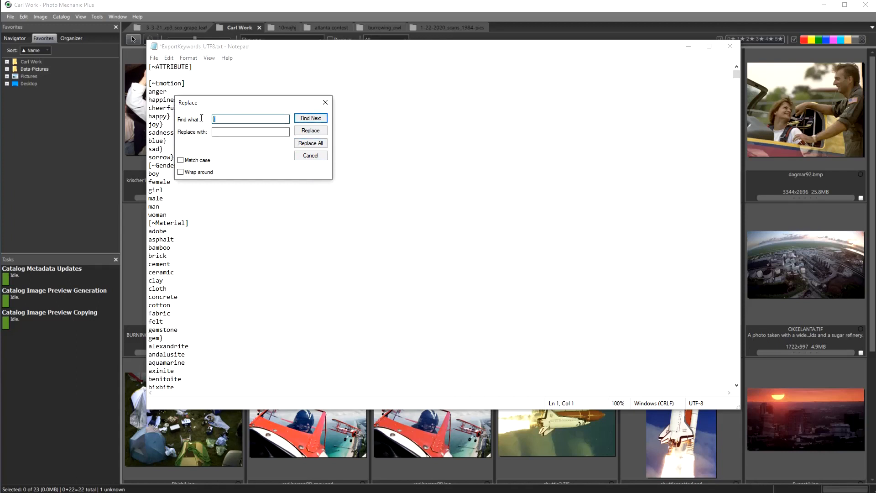
key("BackSpace")
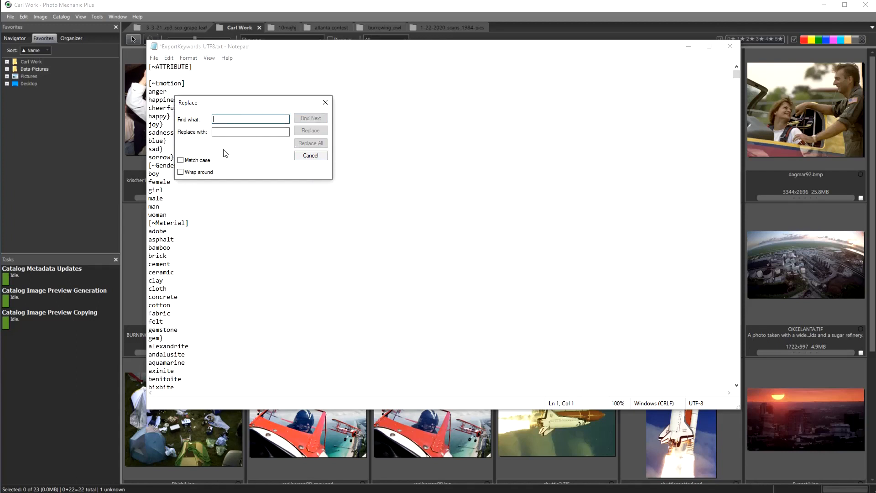
type("}")
left_click(301, 145)
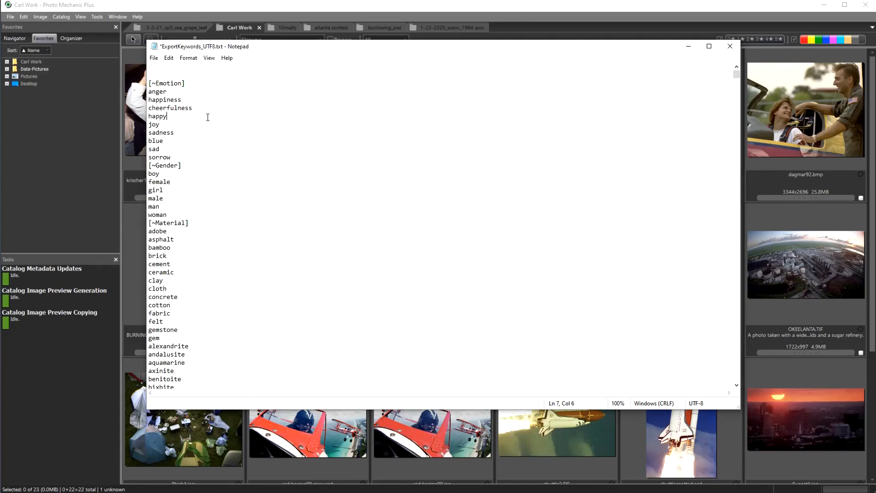
- Delete the [~Emotion] heading and the blank lines above anger at the start of the document
left_click_drag(193, 83, 147, 83)
key("Delete")
key("BackSpace")
key("BackSpace")
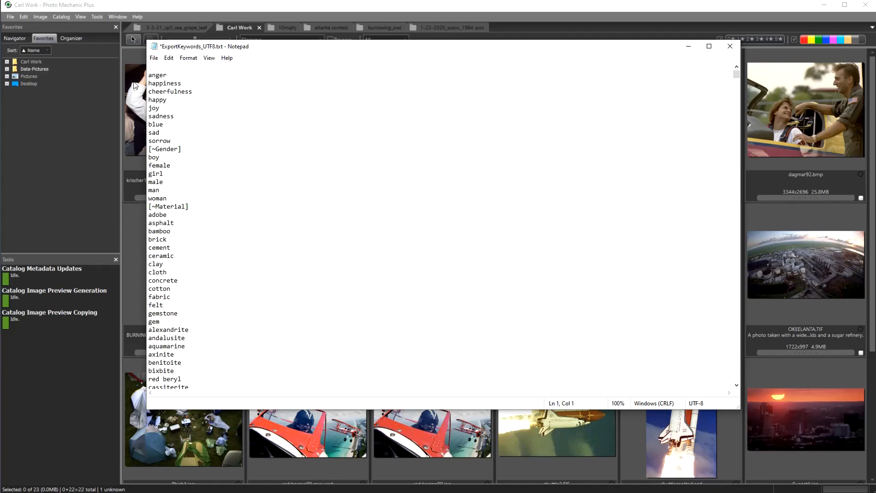
key("Delete")
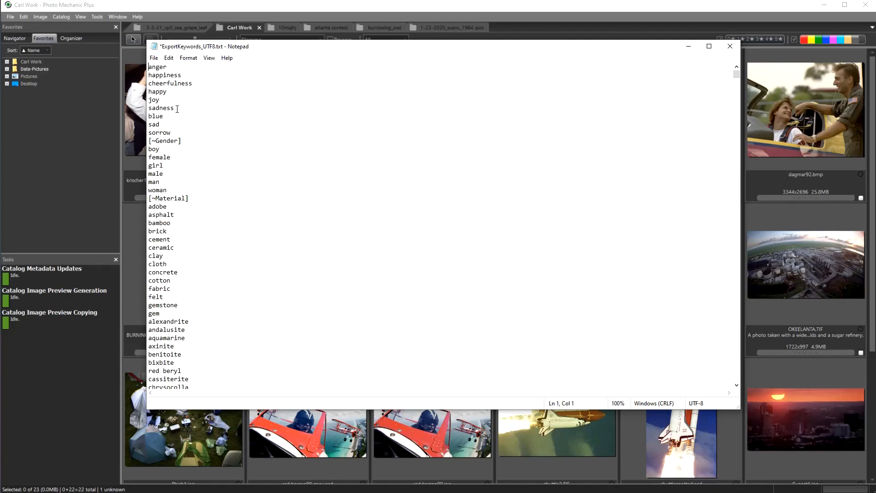
- Search for the ] character to locate the bracketed headings and delete the [~Gender] heading with its line
left_click(169, 58)
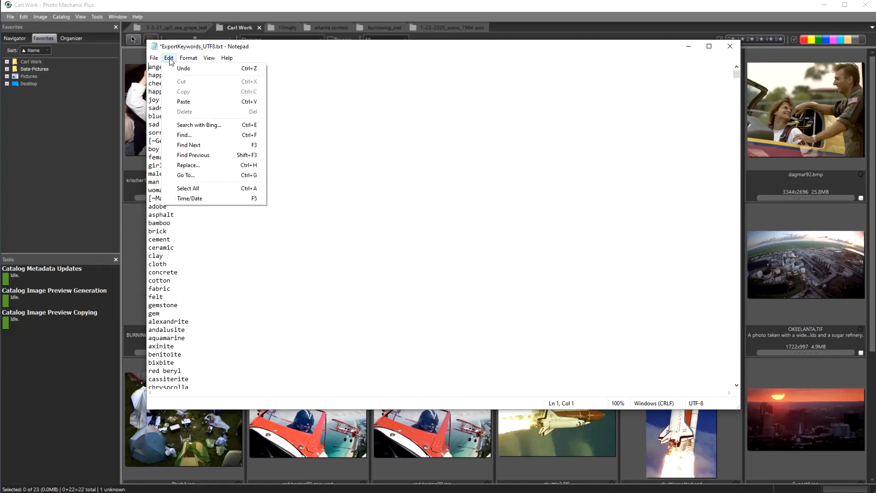
left_click(193, 135)
left_click_drag(220, 122, 260, 87)
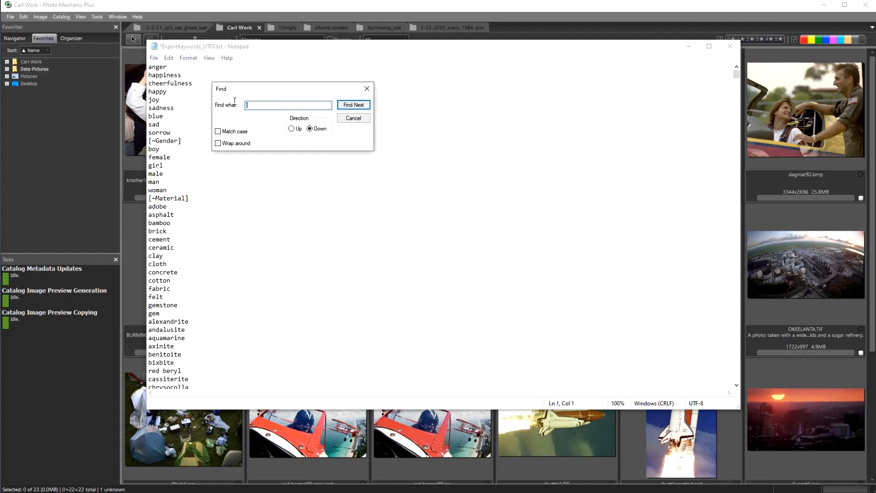
key("BackSpace")
type("[")
left_click(354, 106)
left_click_drag(181, 141, 135, 138)
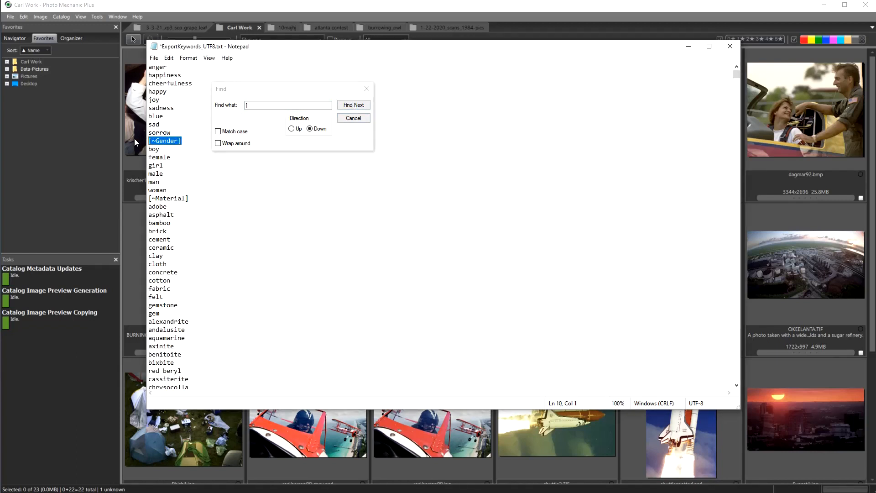
key("Delete")
key("BackSpace")
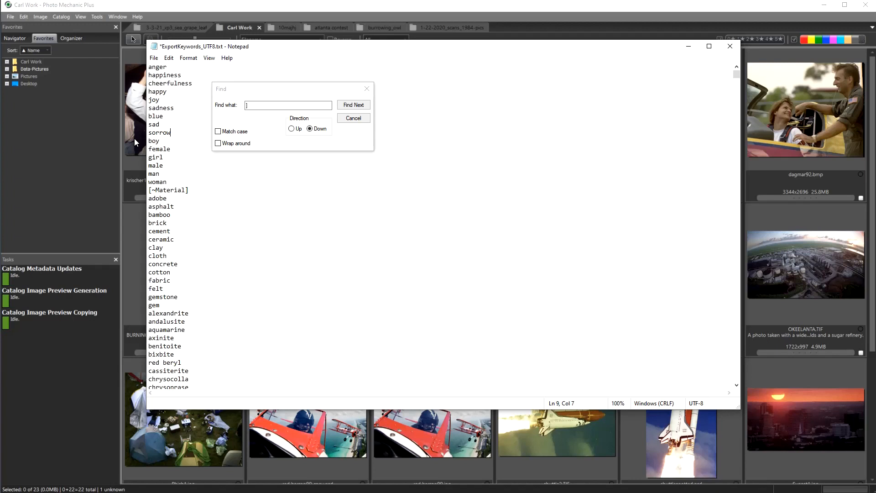
- Find the next closing bracket and delete the [~Material] heading together with its line
left_click(353, 104)
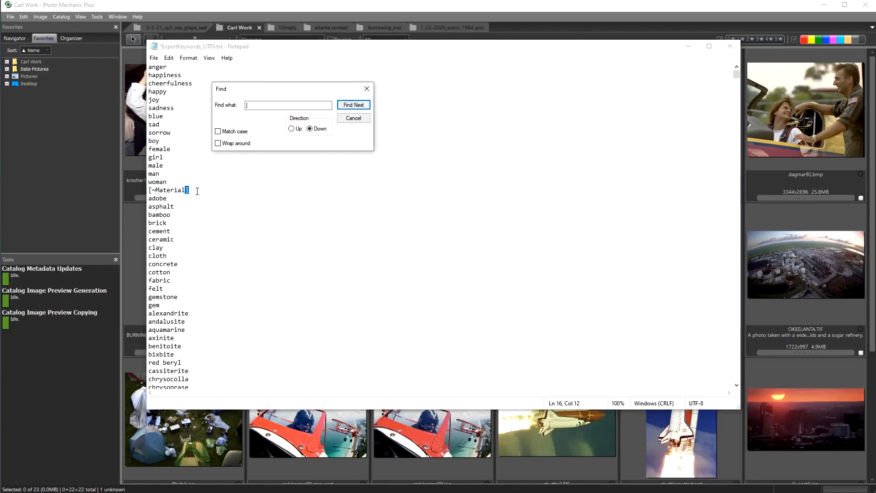
left_click_drag(189, 189, 145, 192)
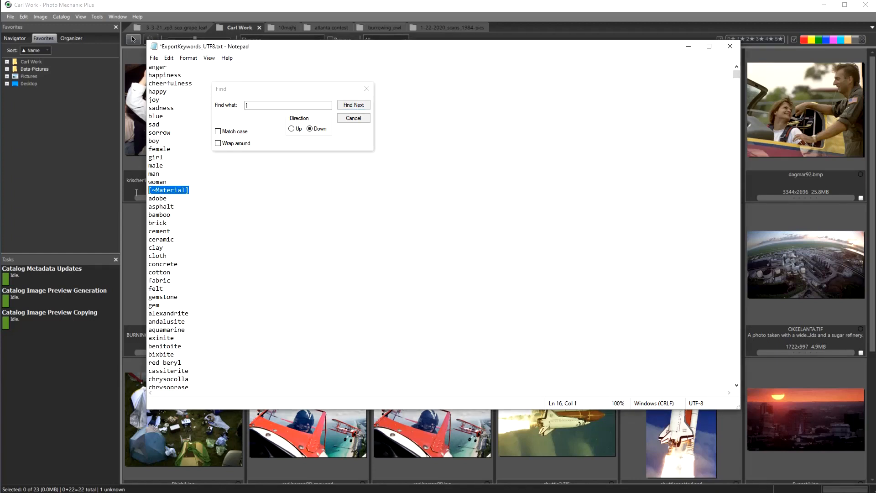
key("Delete")
key("BackSpace")
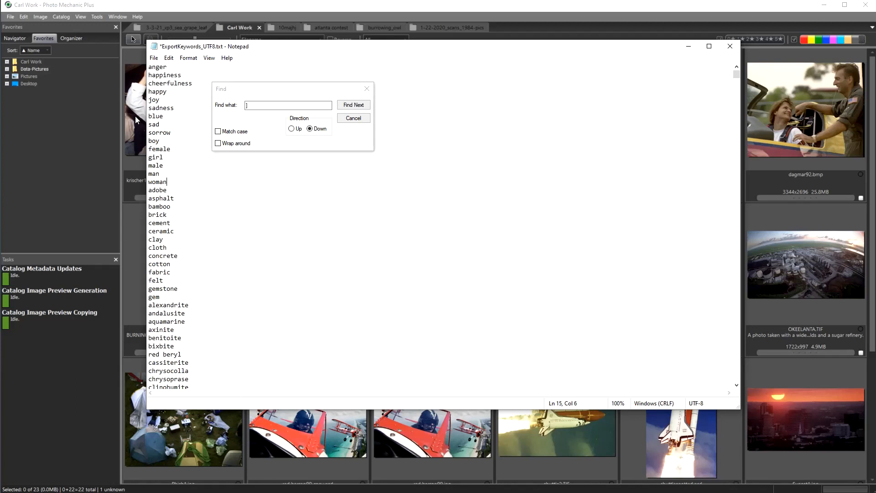
- Save the document to the Desktop as a UTF-8 text file under the new name master_keywords_6-1-21
left_click(154, 58)
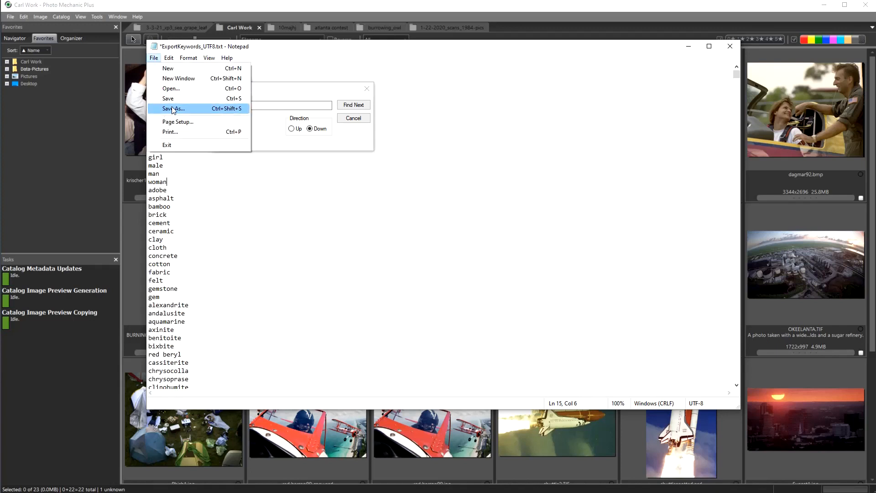
left_click(173, 109)
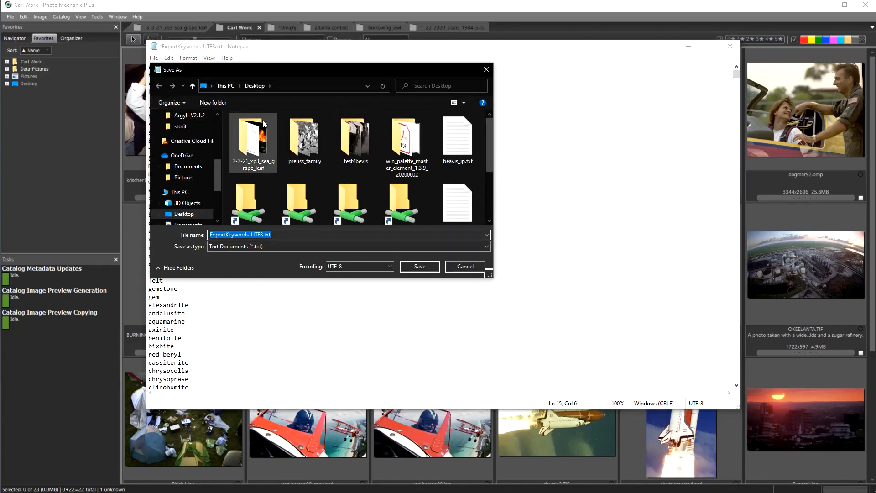
type("m")
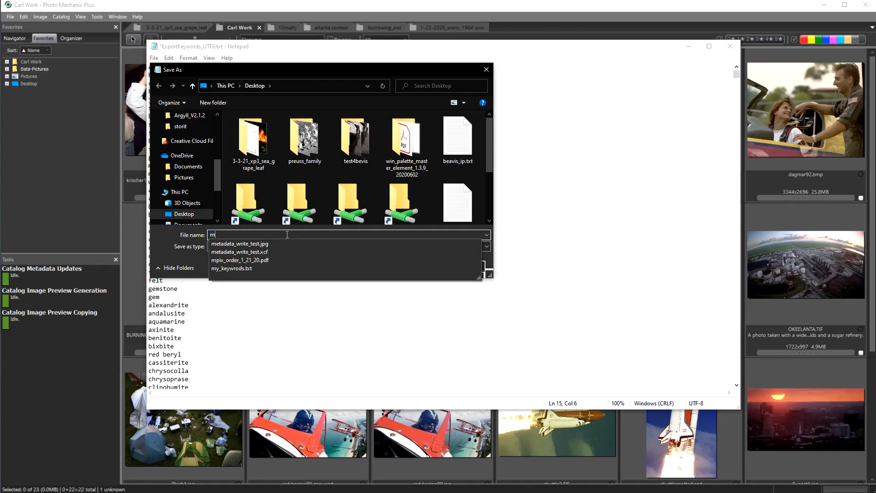
type("aster_")
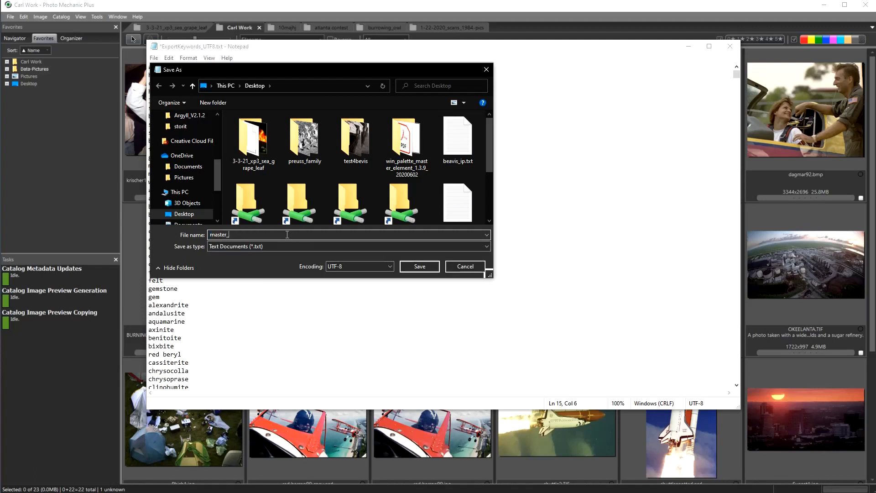
type("kerywords")
key("BackSpace")
key("BackSpace")
key("BackSpace")
key("BackSpace")
key("BackSpace")
key("BackSpace")
key("BackSpace")
type("ywords_6-1-21.tx")
left_click(418, 266)
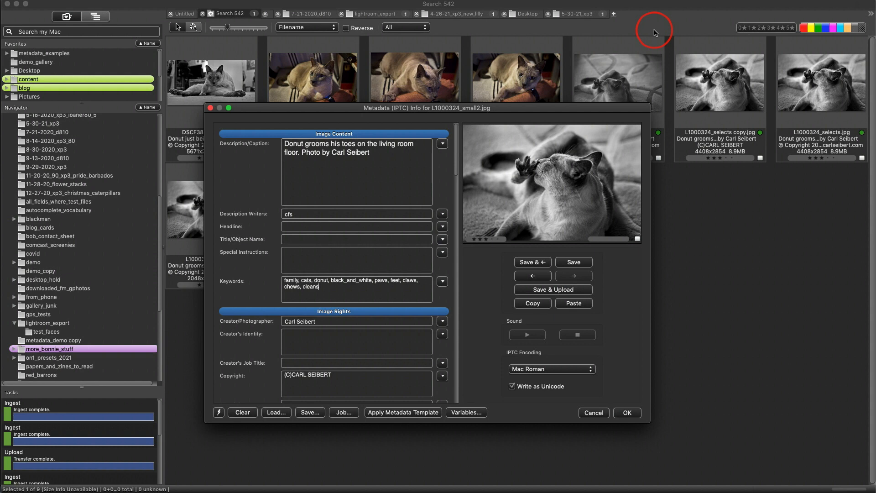
- Append the suggested combined entry "Donut, cats, family" after cleans in the image's Keywords field
type(", Don")
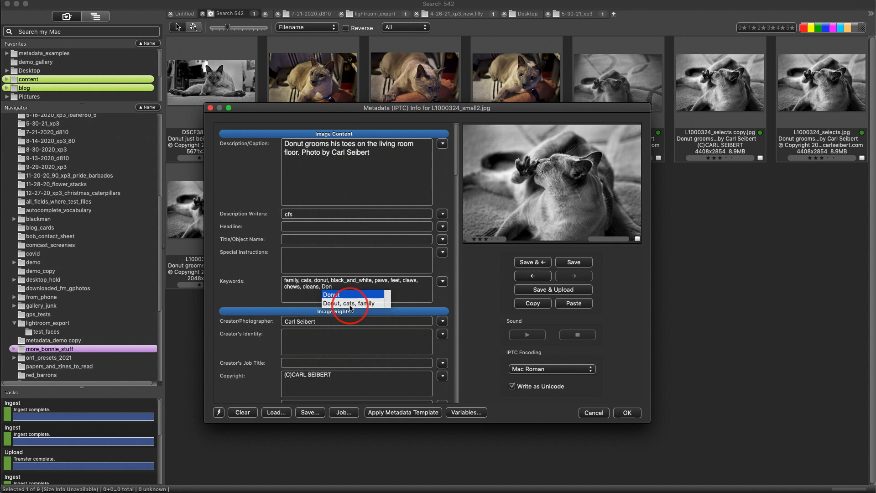
left_click(351, 303)
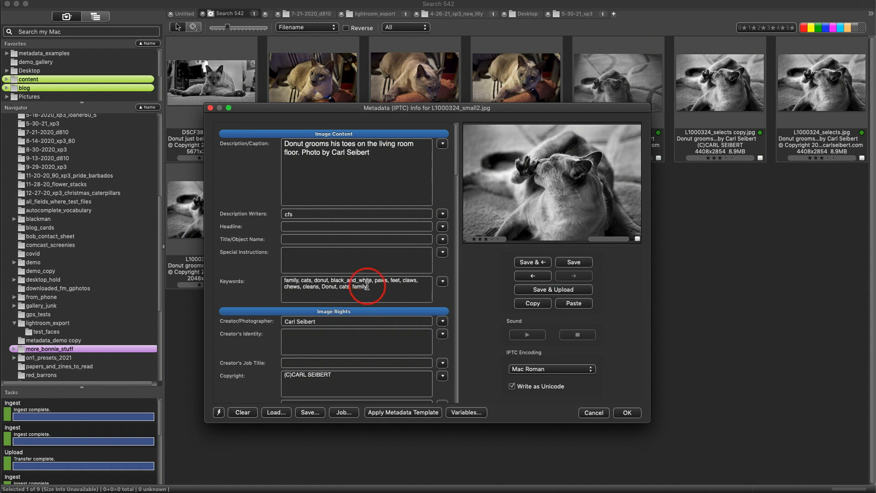
- Open the IPTC keywords list editor and select the "Donut, cats, family" entry in the Master Keywords List
left_click(442, 281)
left_click(468, 292)
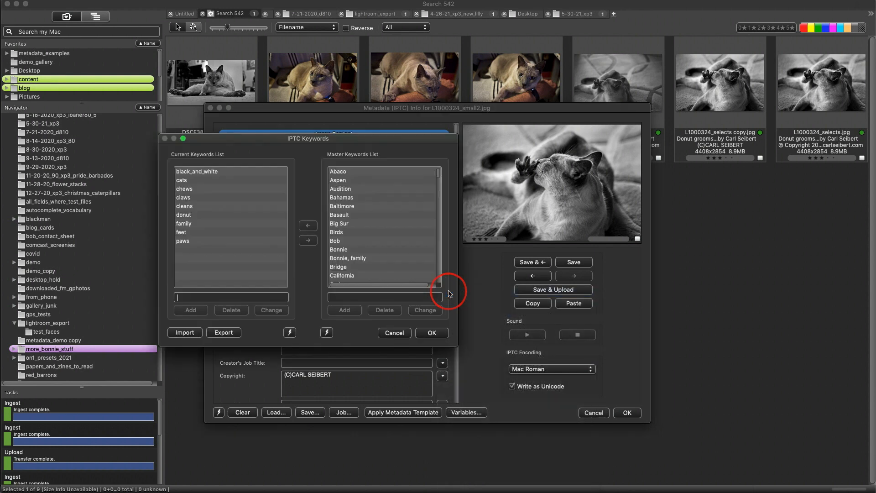
scroll(380, 250, "down", 2)
scroll(380, 250, "down", 4)
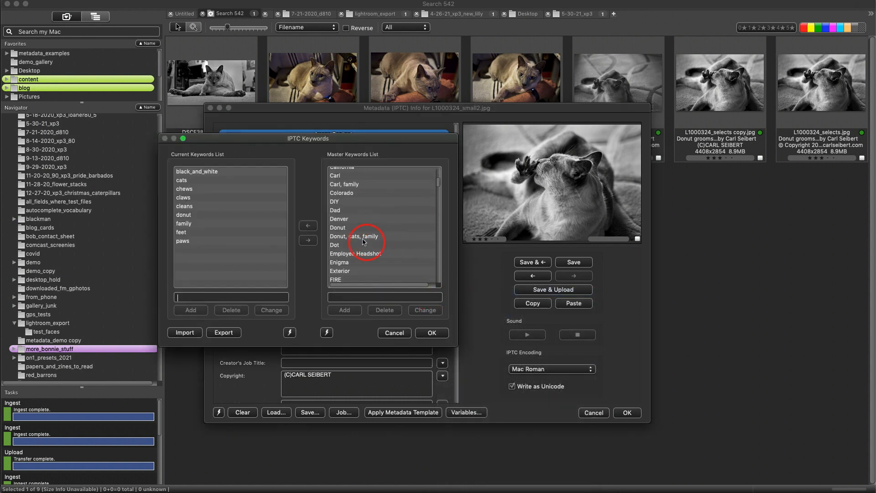
left_click(360, 236)
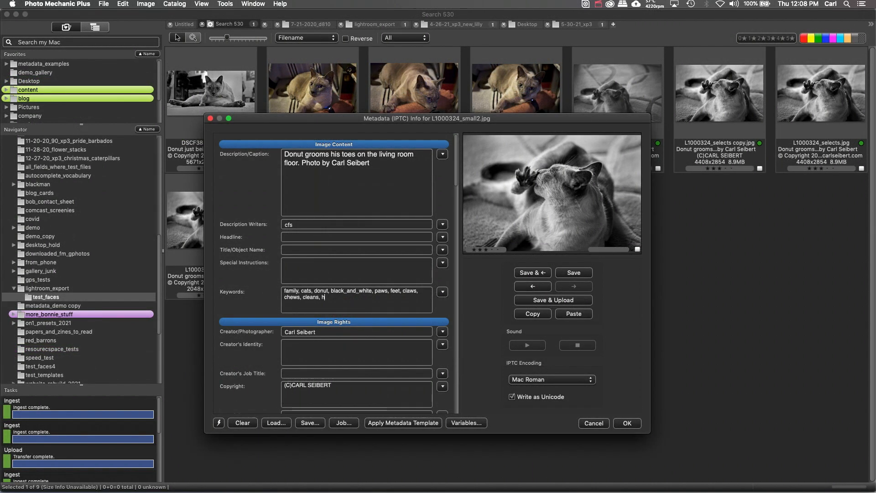
- Add the keyword home after cleans in the image's Keywords field
type("hom")
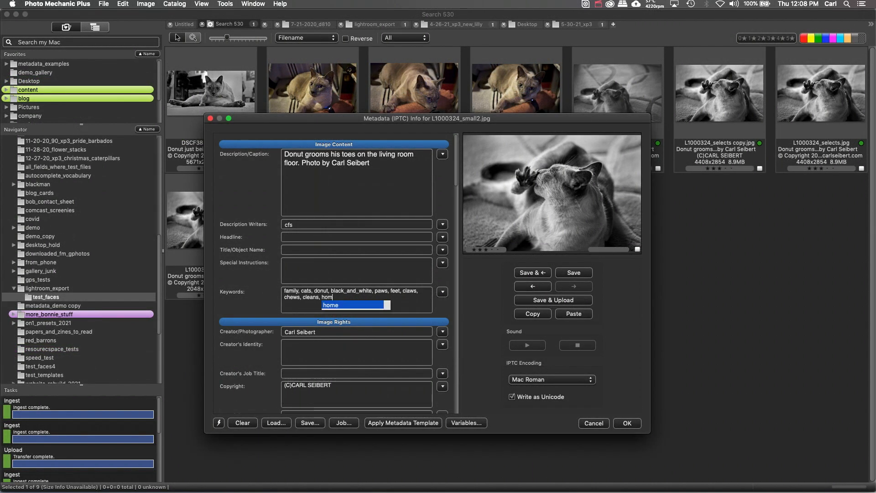
type("e")
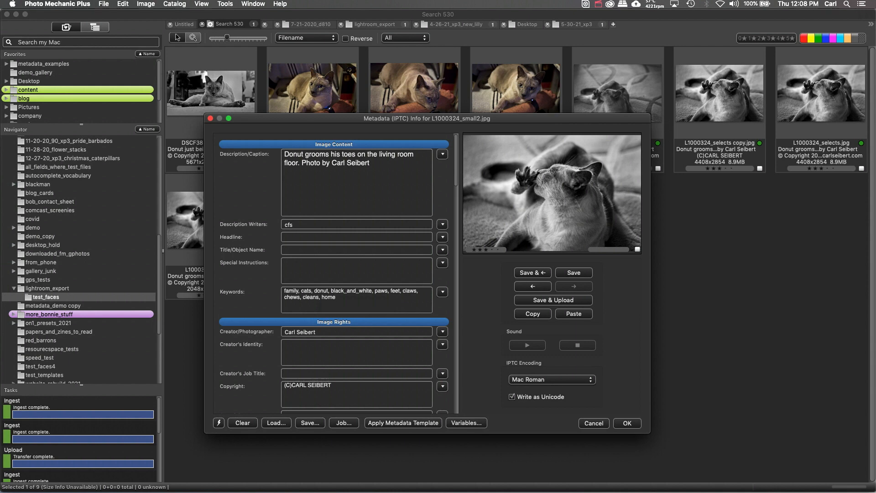